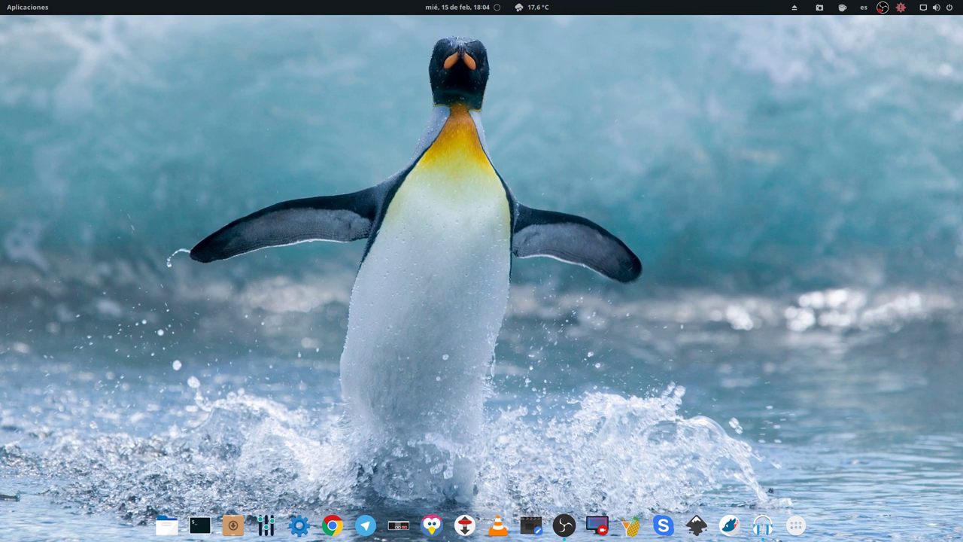
# Switch to Audacity and move the voice track below the music track
pyautogui.hotkey('ctrl', 'alt', 'Up')
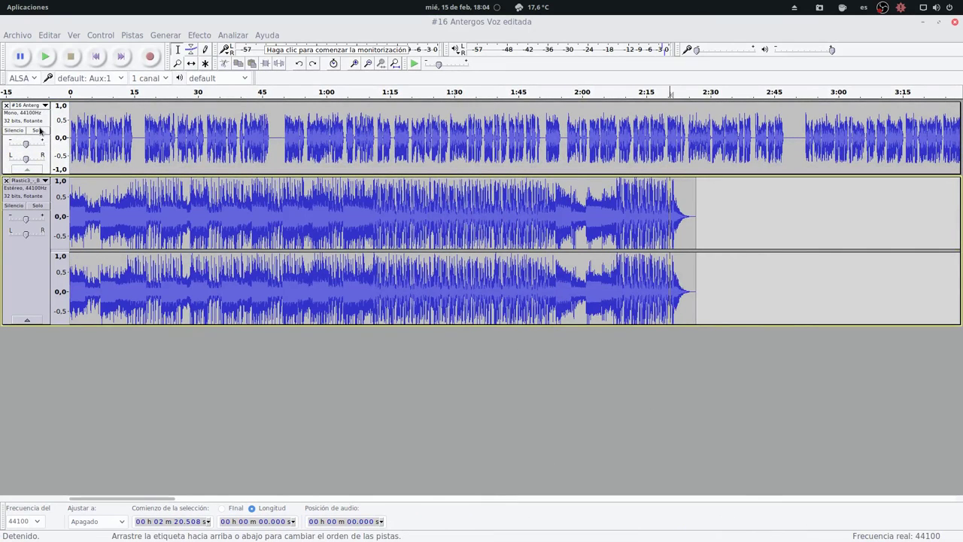
pyautogui.moveTo(37, 122); pyautogui.dragTo(44, 302)
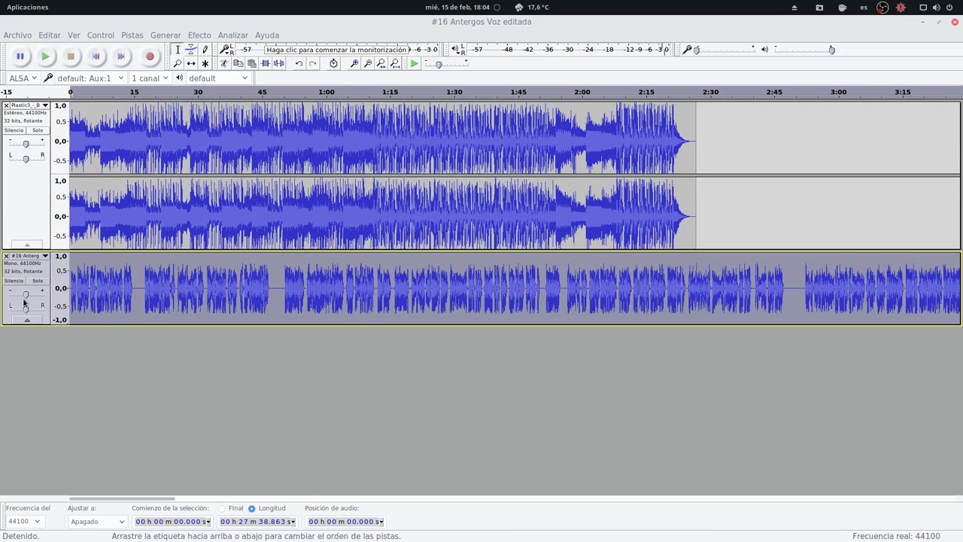
# Solo the voice track and play a passage from about 10 seconds in, then stop playback
pyautogui.click(39, 281)
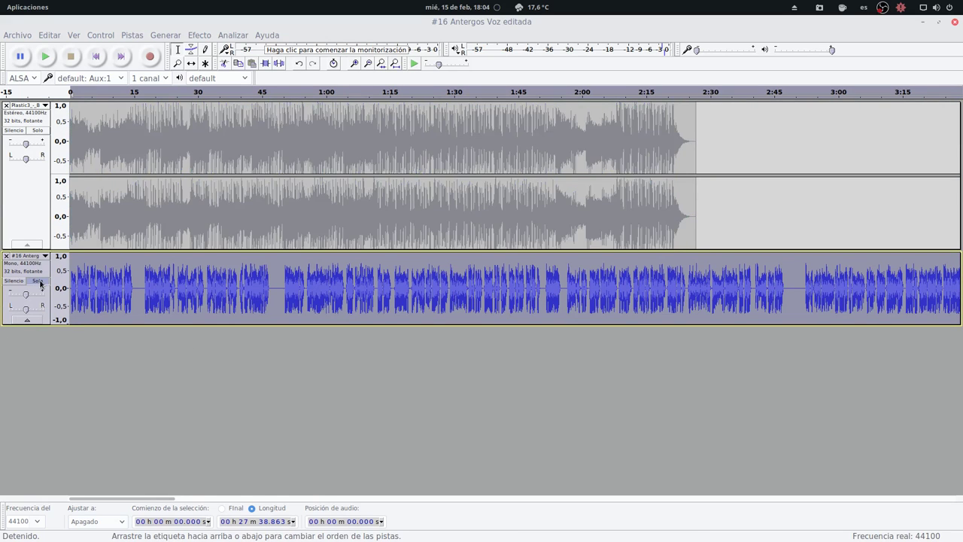
pyautogui.click(97, 89)
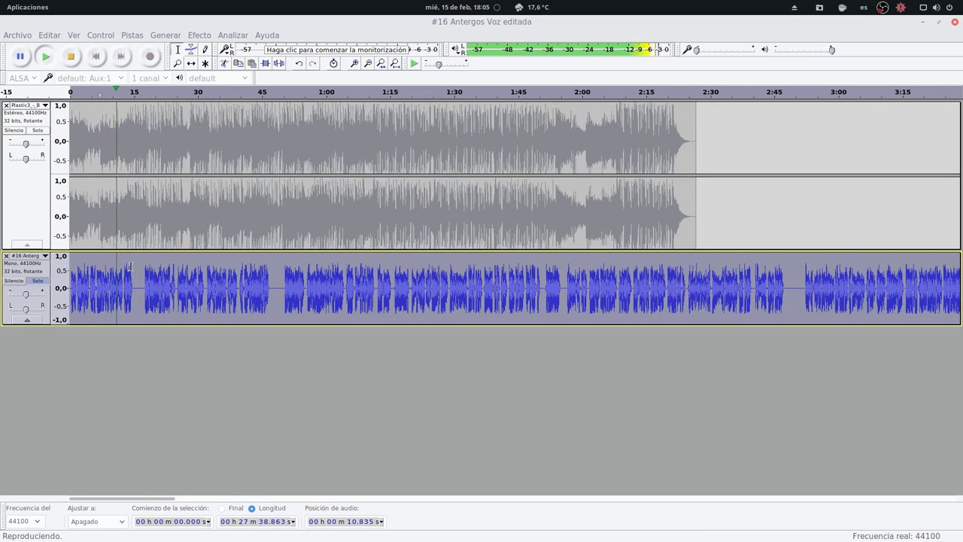
pyautogui.click(70, 58)
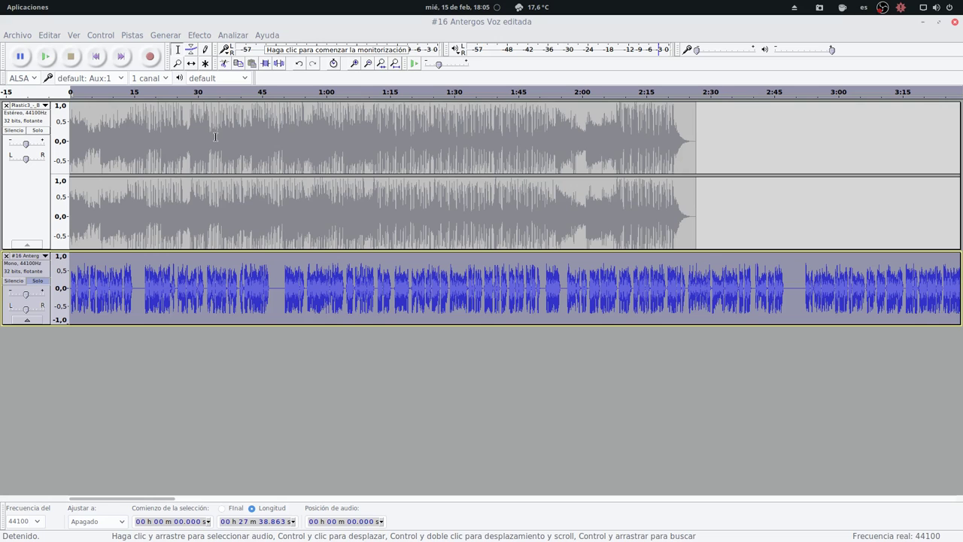
# Fit the whole project in view, solo the music track instead of the voice track, and play a short passage
pyautogui.hotkey('ctrl', 'f')
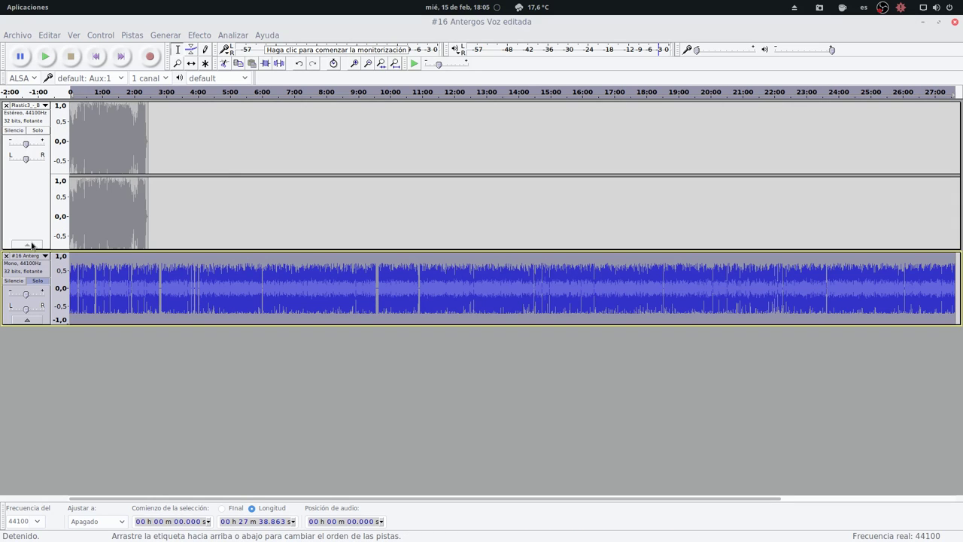
pyautogui.click(37, 130)
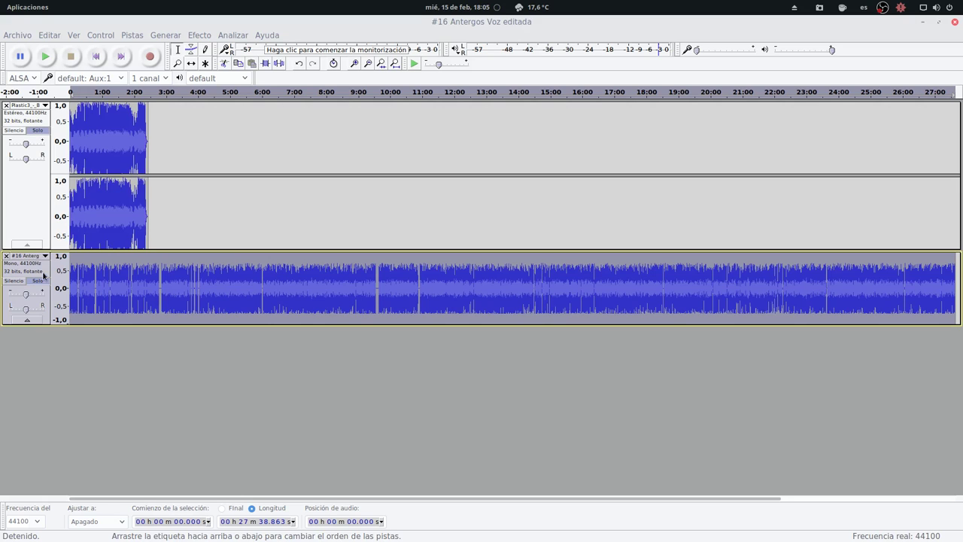
pyautogui.click(37, 281)
pyautogui.press('space')
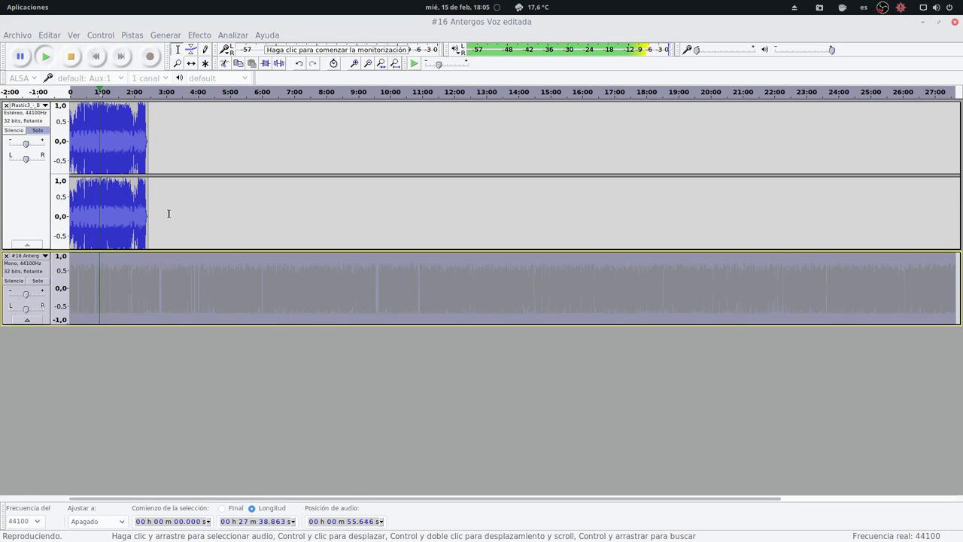
pyautogui.press('space')
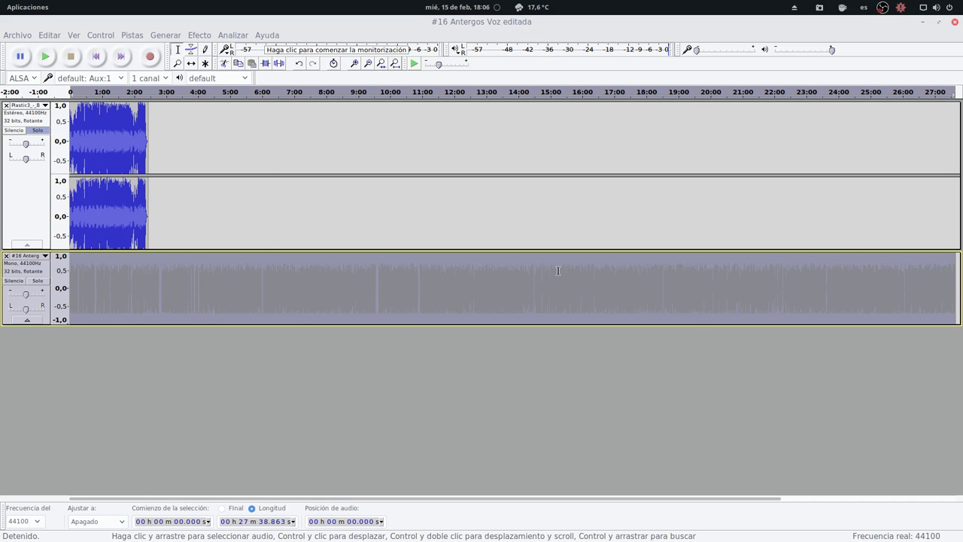
# Try pasting a second copy of the music directly after its end, listen across the join, and remove the copy again
pyautogui.doubleClick(119, 151)
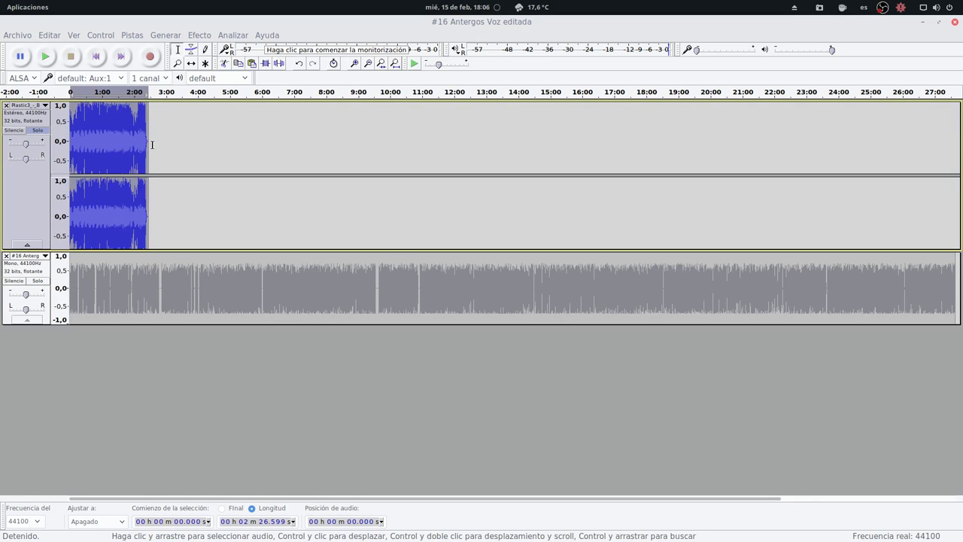
pyautogui.press('Right')
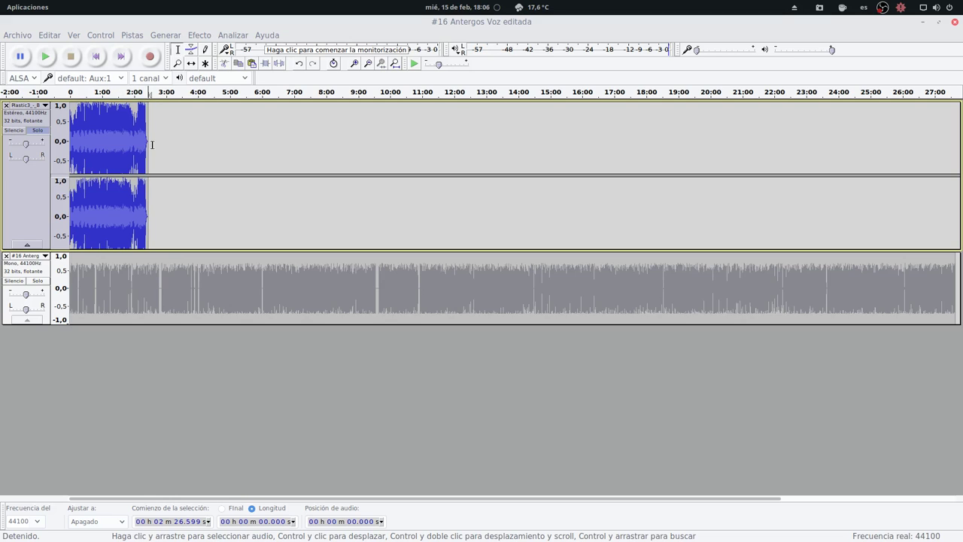
pyautogui.hotkey('ctrl', 'v')
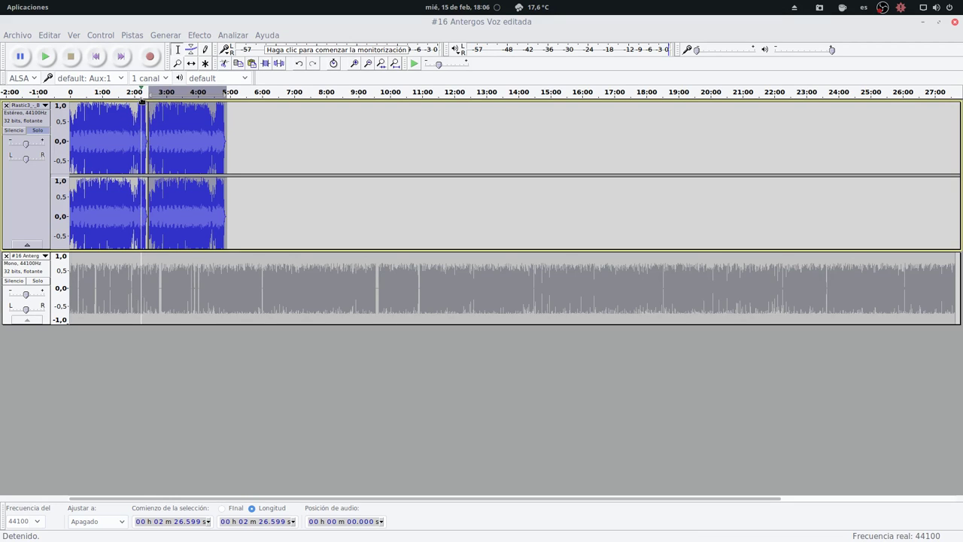
pyautogui.click(141, 100)
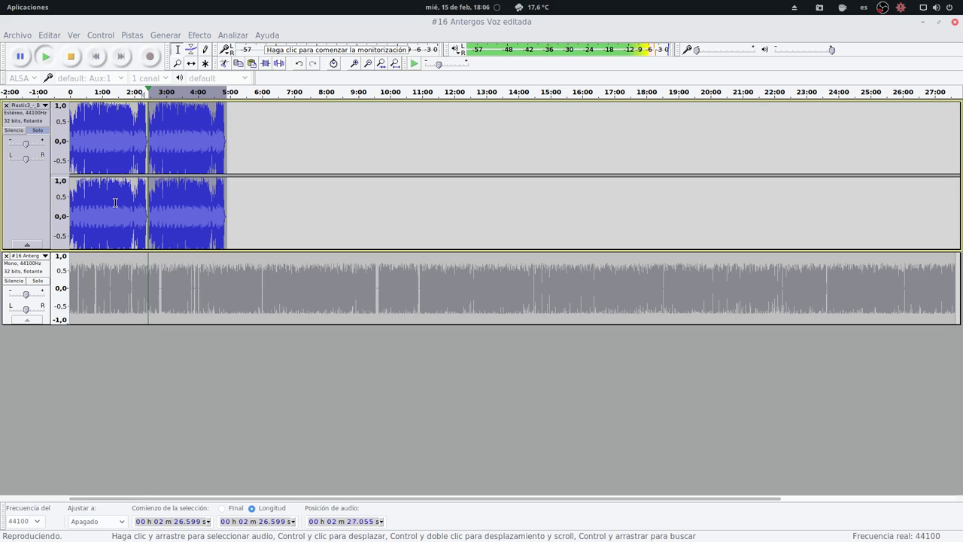
pyautogui.press('space')
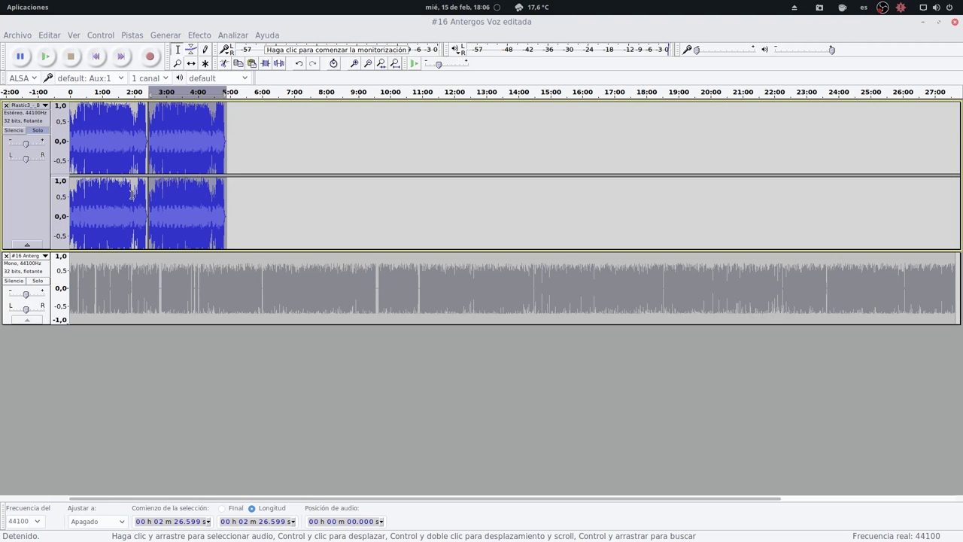
pyautogui.press('Delete')
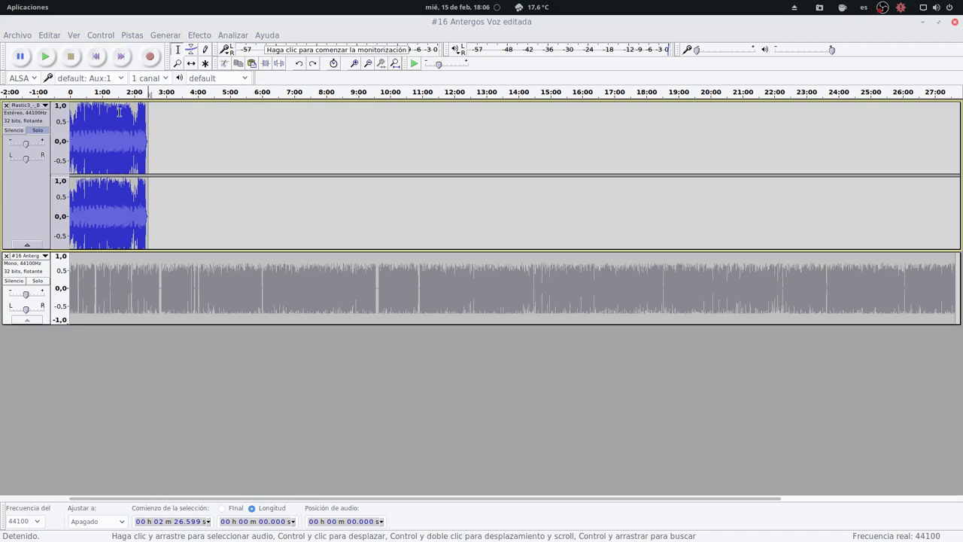
# Normalize the entire music track to a maximum amplitude of -3.0 dB with DC offset removal enabled
pyautogui.click(34, 188)
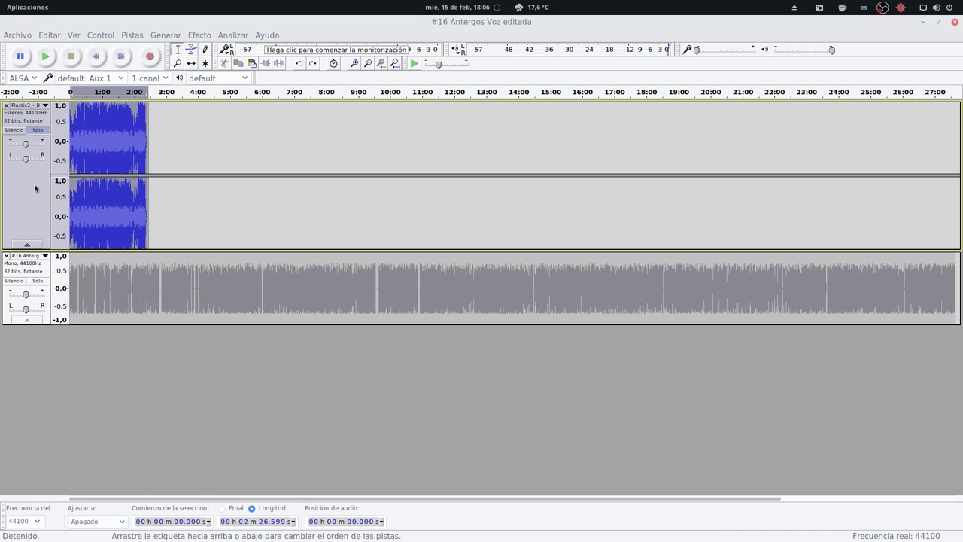
pyautogui.click(200, 36)
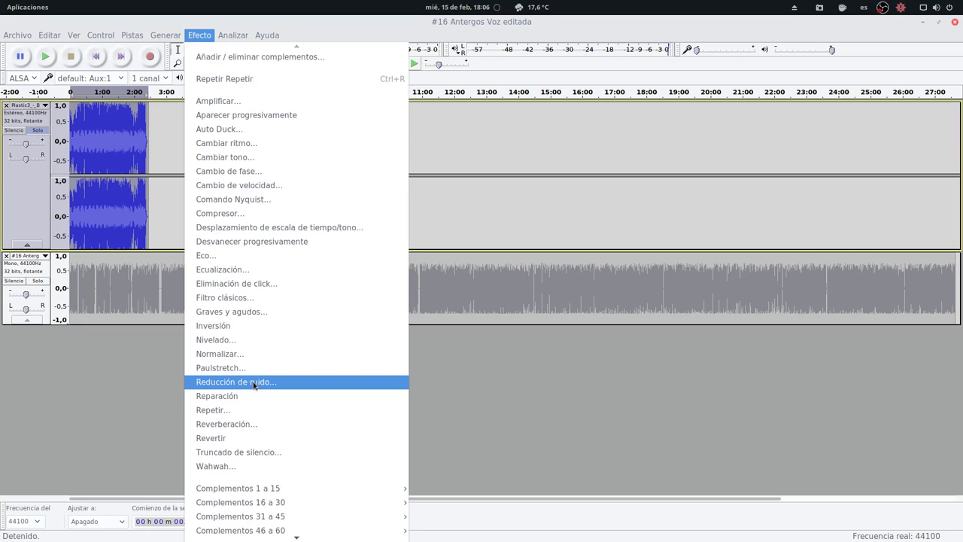
pyautogui.click(248, 355)
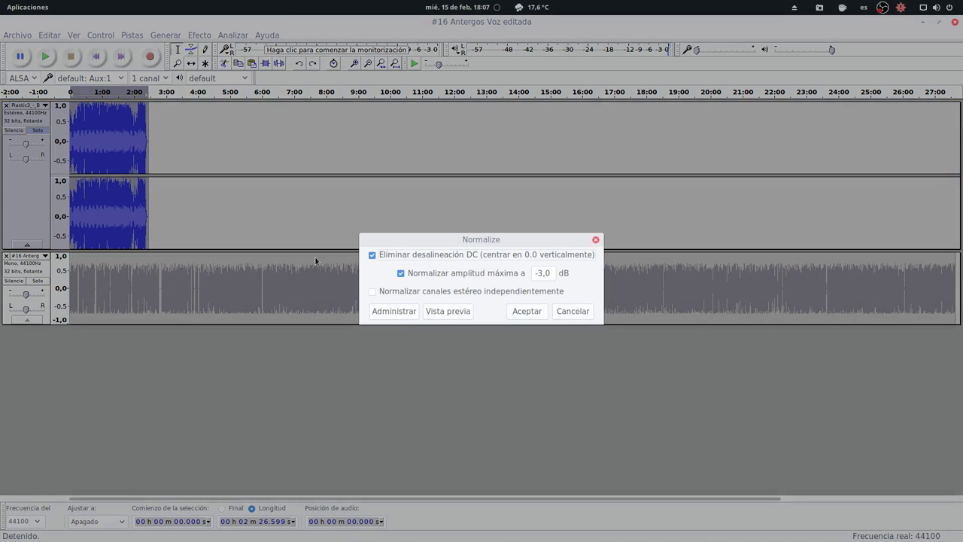
pyautogui.click(527, 310)
# Play the normalized music briefly from about 0:49 and from the very start
pyautogui.click(96, 134)
pyautogui.press('space')
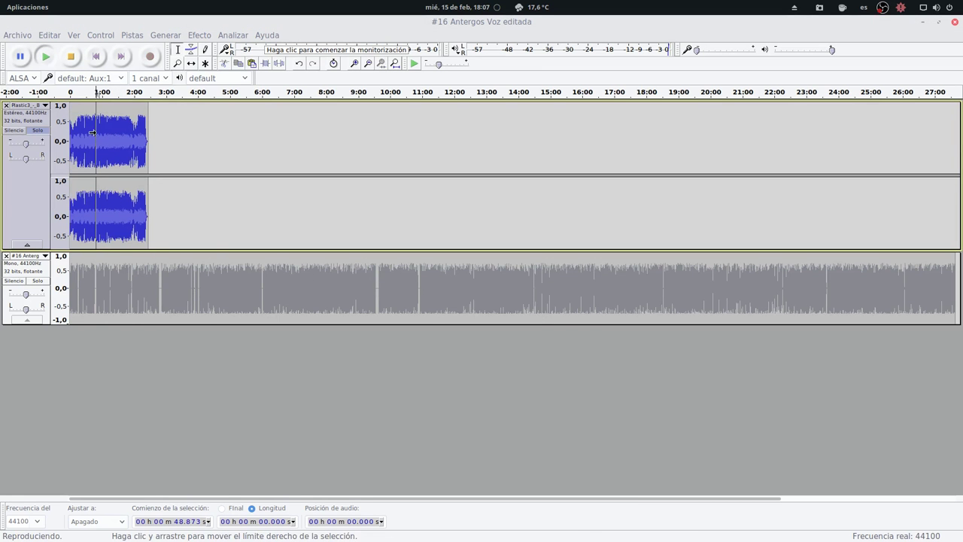
pyautogui.press('space')
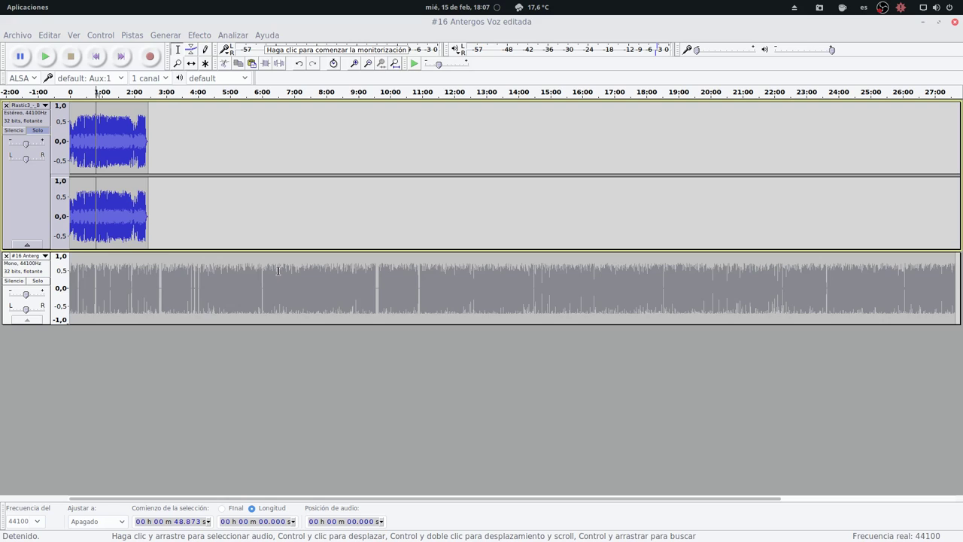
pyautogui.click(73, 197)
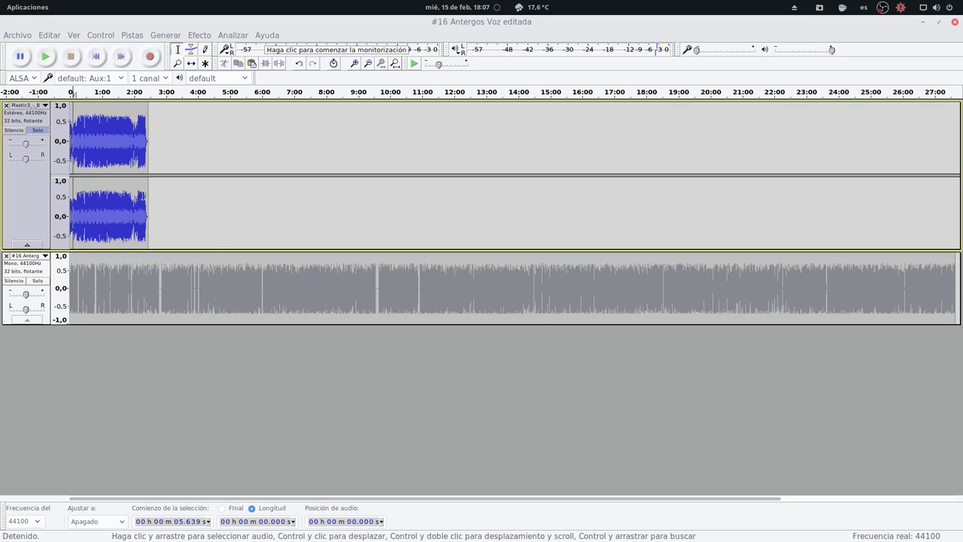
pyautogui.click(100, 56)
pyautogui.press('space')
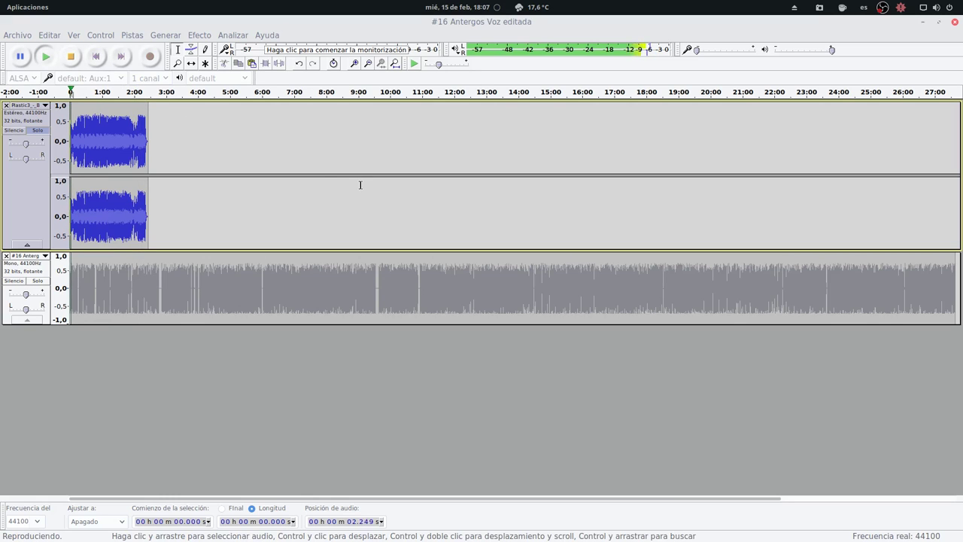
pyautogui.press('space')
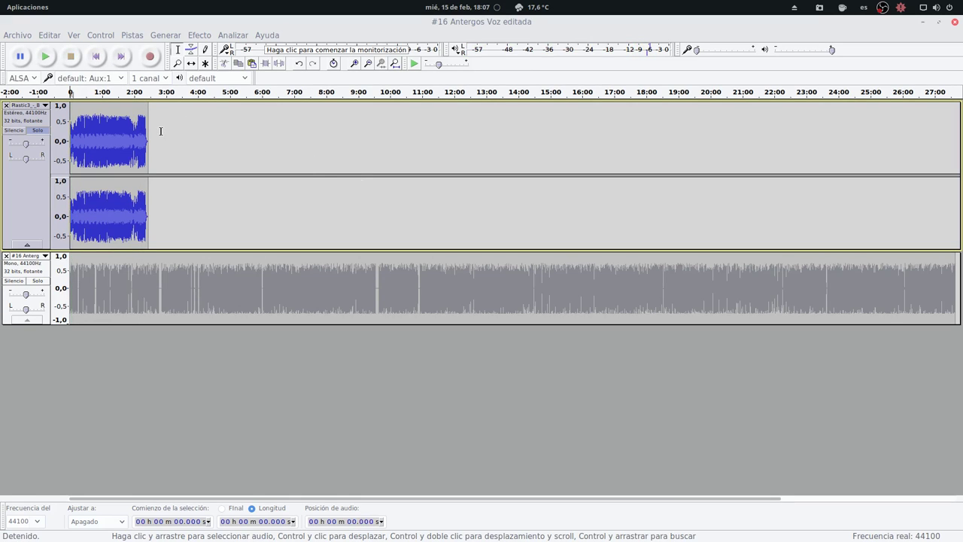
# Listen to the music from about 0:54 and through the quieter transition starting near 2:00
pyautogui.click(98, 124)
pyautogui.press('space')
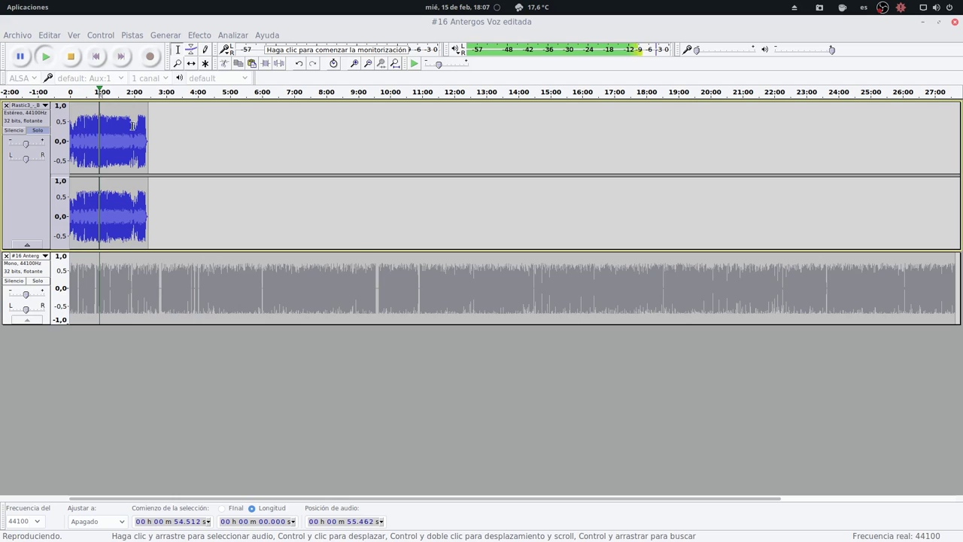
pyautogui.click(134, 126)
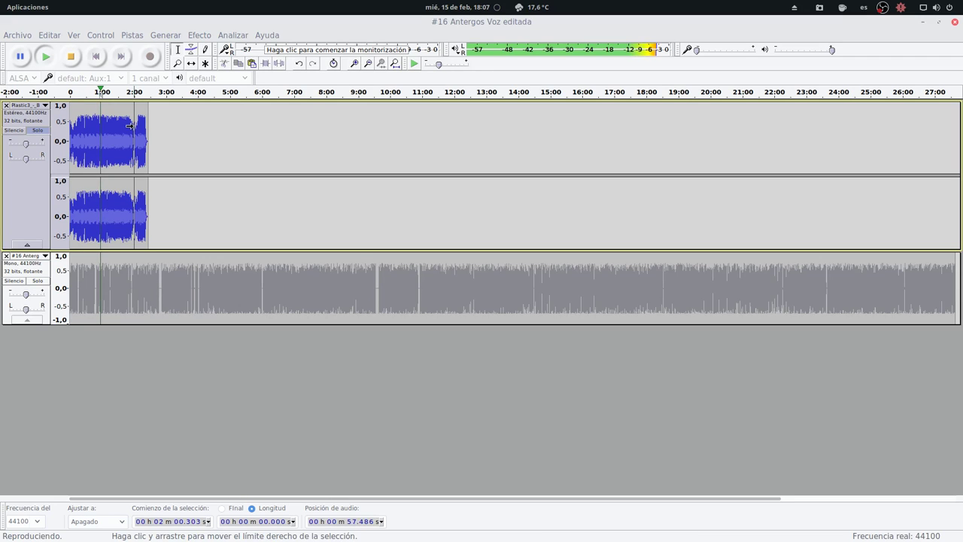
pyautogui.press('space')
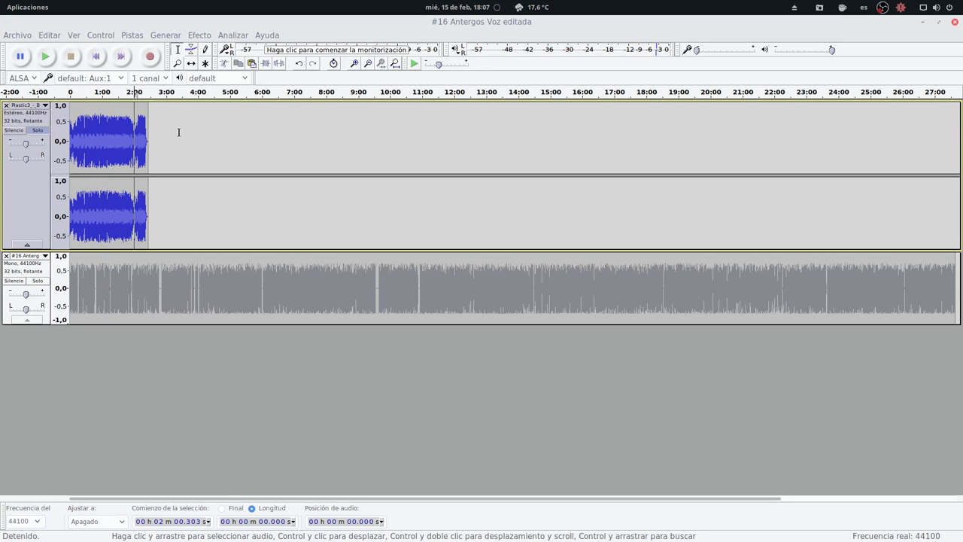
pyautogui.press('space')
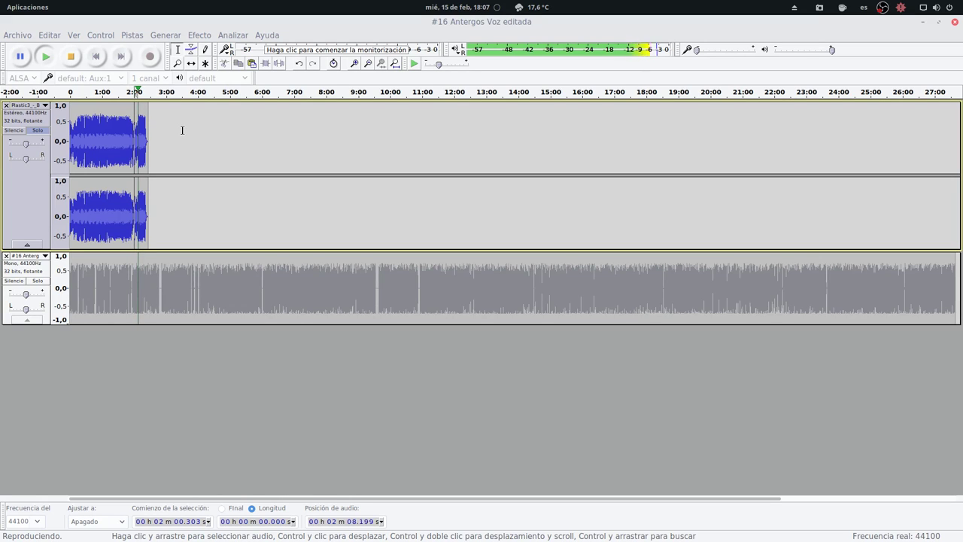
pyautogui.press('space')
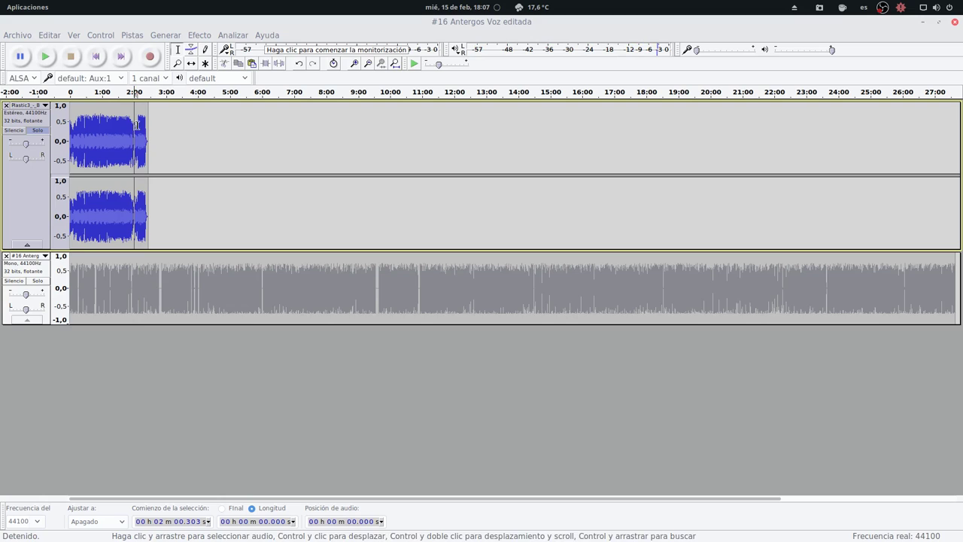
# Select the music from its start to about 2:06, and the empty stretch of that track from about 3:23 to 27:09
pyautogui.click(137, 125)
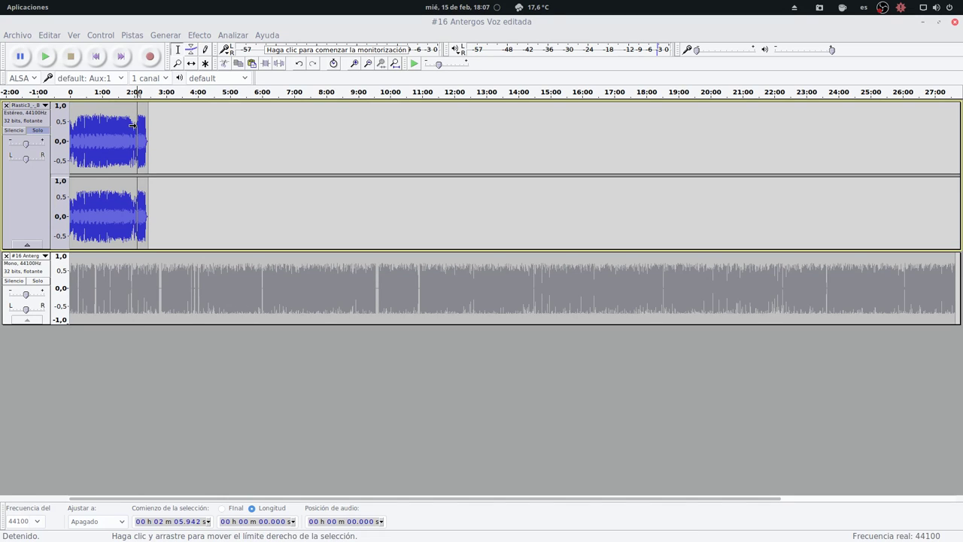
pyautogui.moveTo(132, 124); pyautogui.dragTo(66, 124)
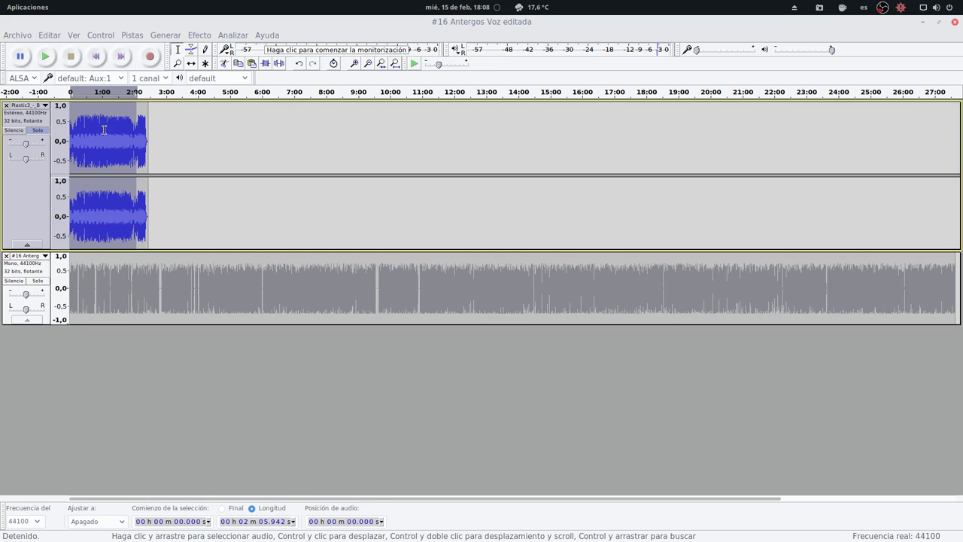
pyautogui.moveTo(178, 127); pyautogui.dragTo(939, 155)
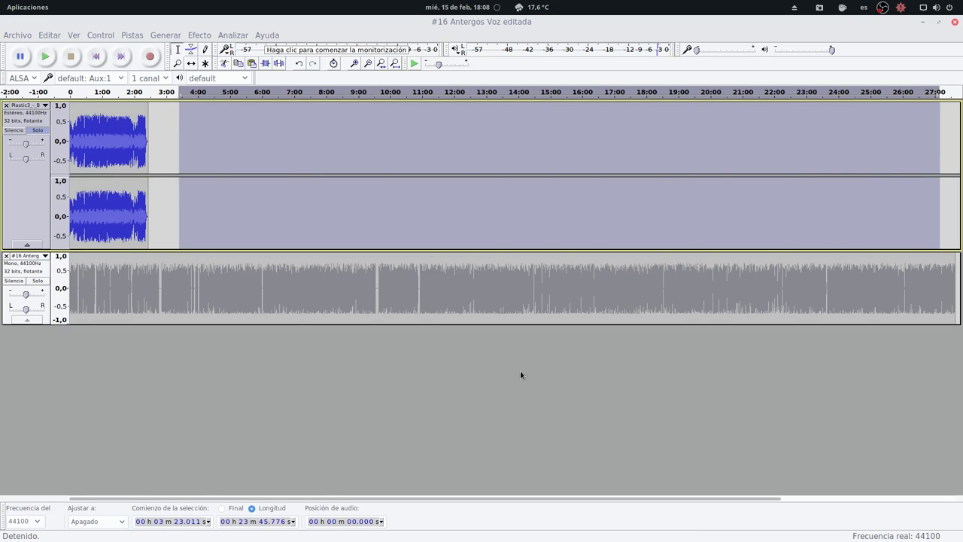
# Place the cursor in the music track at about 2:07.9, just before the louder beats resume after the quiet transition
pyautogui.click(134, 130)
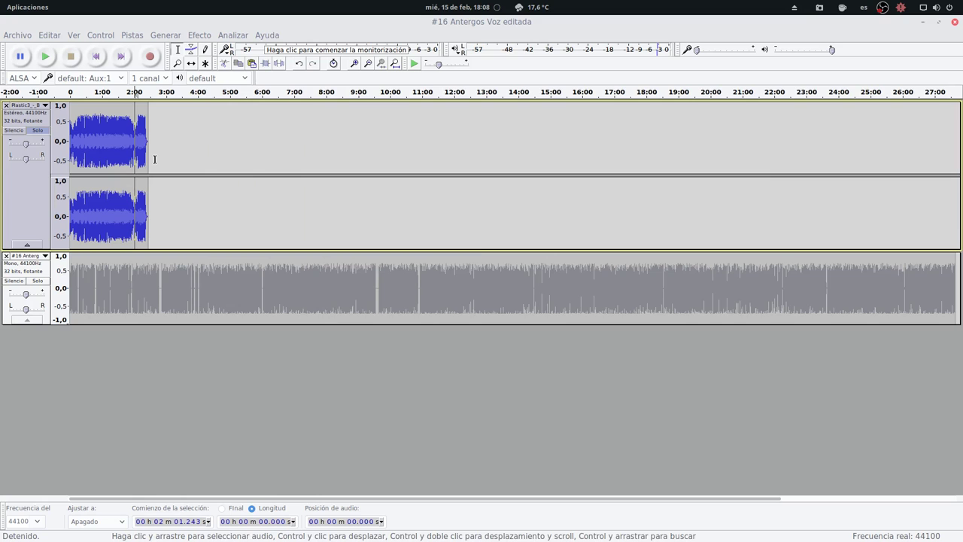
pyautogui.hotkey('ctrl', '1')
pyautogui.hotkey('ctrl', '1')
pyautogui.hotkey('ctrl', '1')
pyautogui.hotkey('ctrl', '1')
pyautogui.hotkey('ctrl', '1')
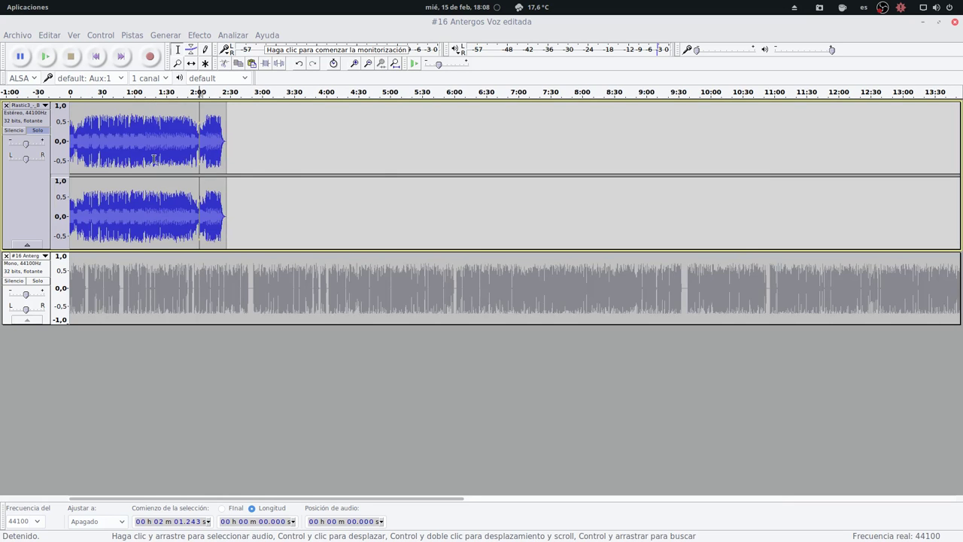
pyautogui.hotkey('ctrl', '1')
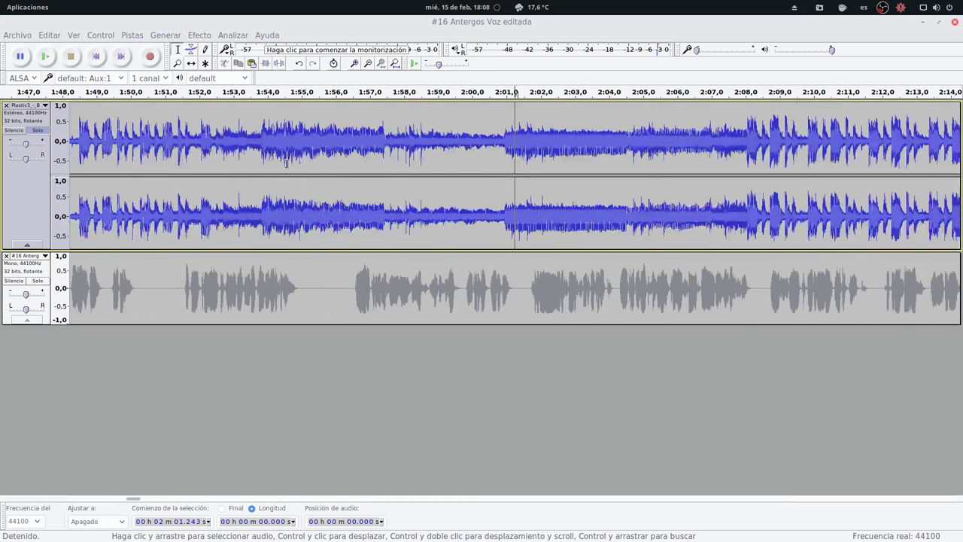
pyautogui.click(743, 138)
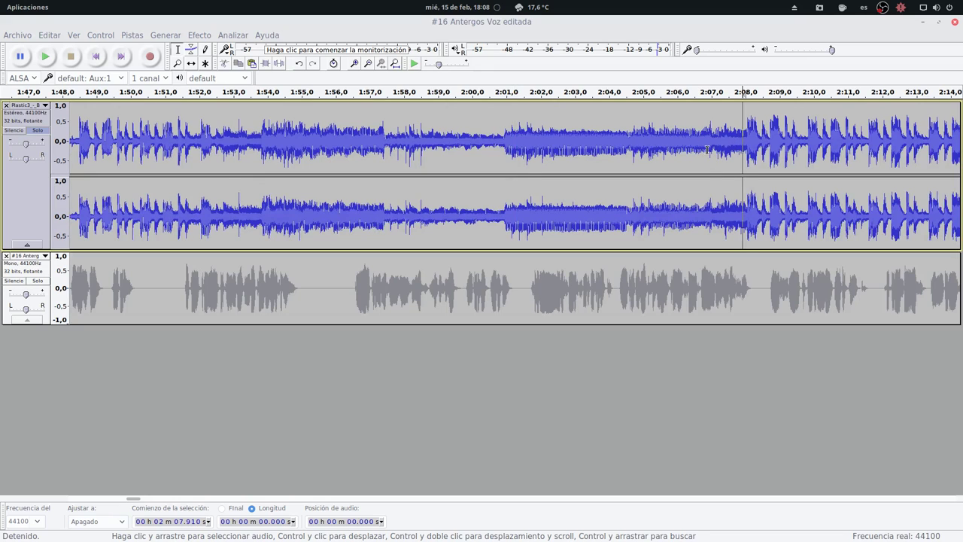
# Play the music from about 2:07.9 and from about 2:08.03 to check where the louder beats resume
pyautogui.press('space')
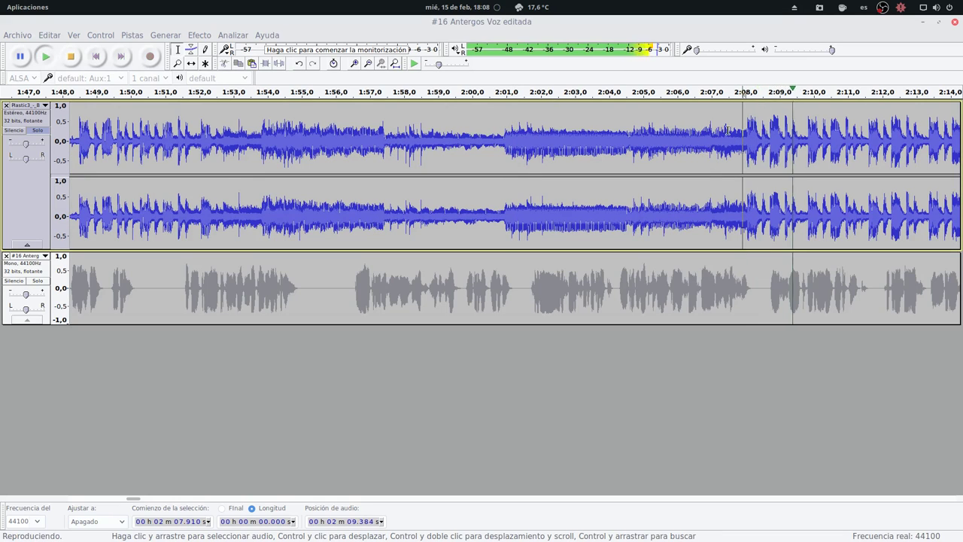
pyautogui.press('space')
pyautogui.click(747, 132)
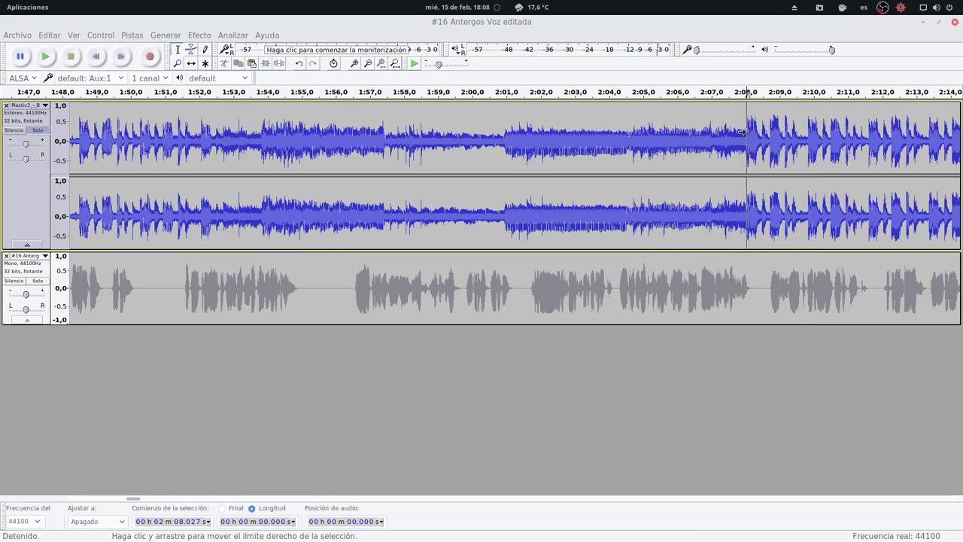
pyautogui.press('space')
pyautogui.press('space')
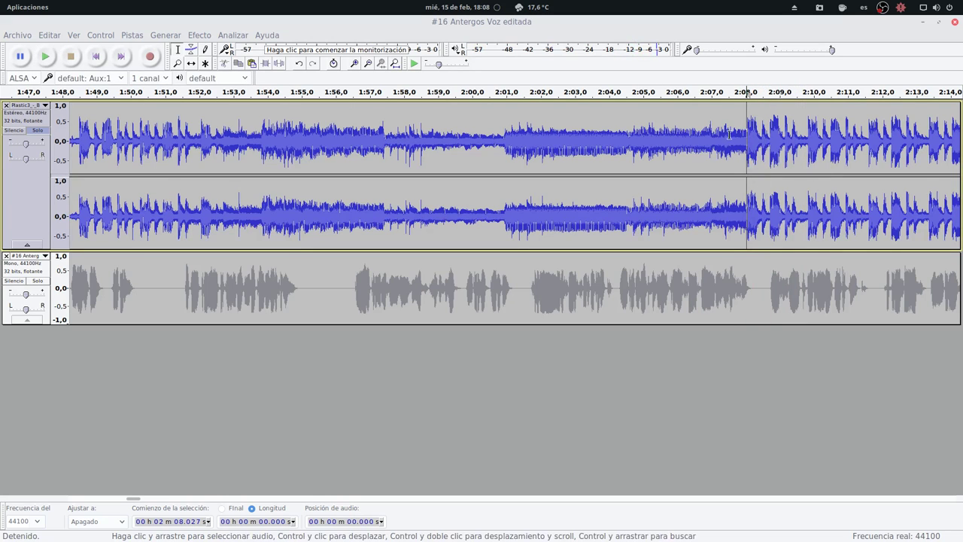
pyautogui.press('space')
pyautogui.press('space')
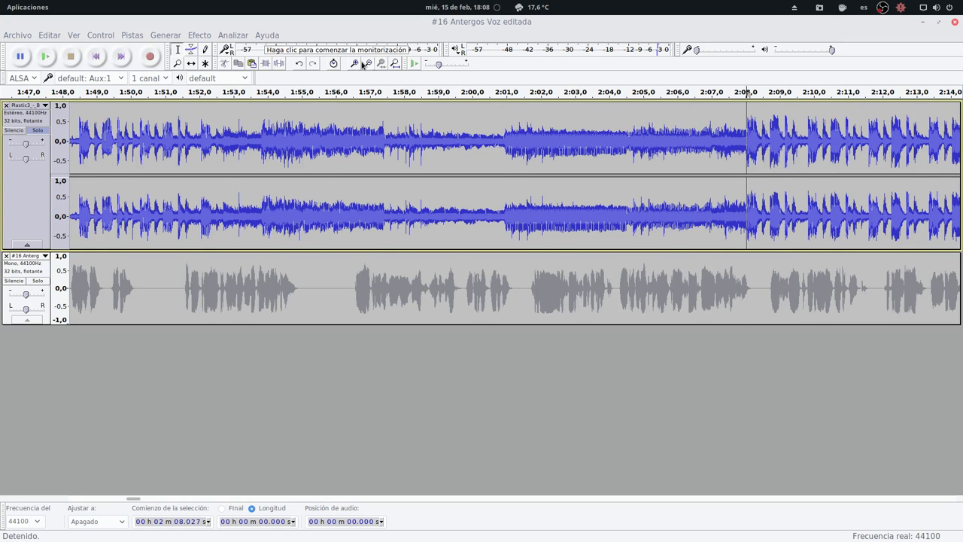
# Place the cursor precisely at the onset of the louder beat in the music track, at about 2:08.056
pyautogui.hotkey('ctrl', '1')
pyautogui.hotkey('ctrl', '1')
pyautogui.hotkey('ctrl', '1')
pyautogui.hotkey('ctrl', '1')
pyautogui.hotkey('ctrl', '1')
pyautogui.hotkey('ctrl', '1')
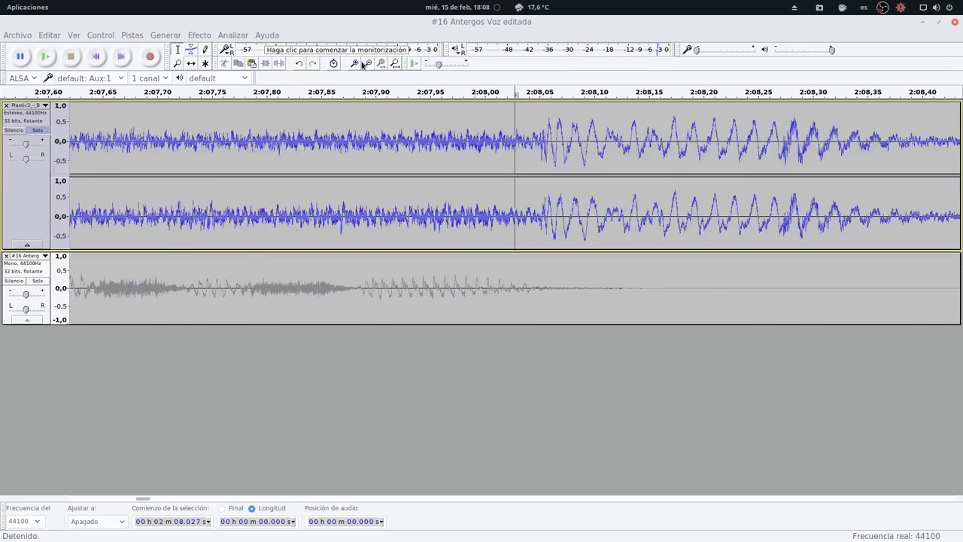
pyautogui.click(576, 154)
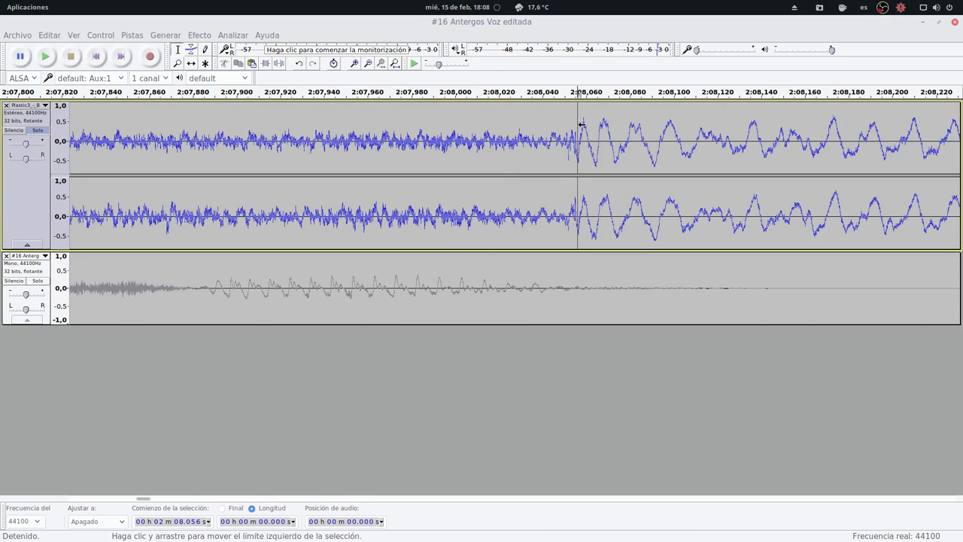
pyautogui.click(584, 142)
pyautogui.click(569, 141)
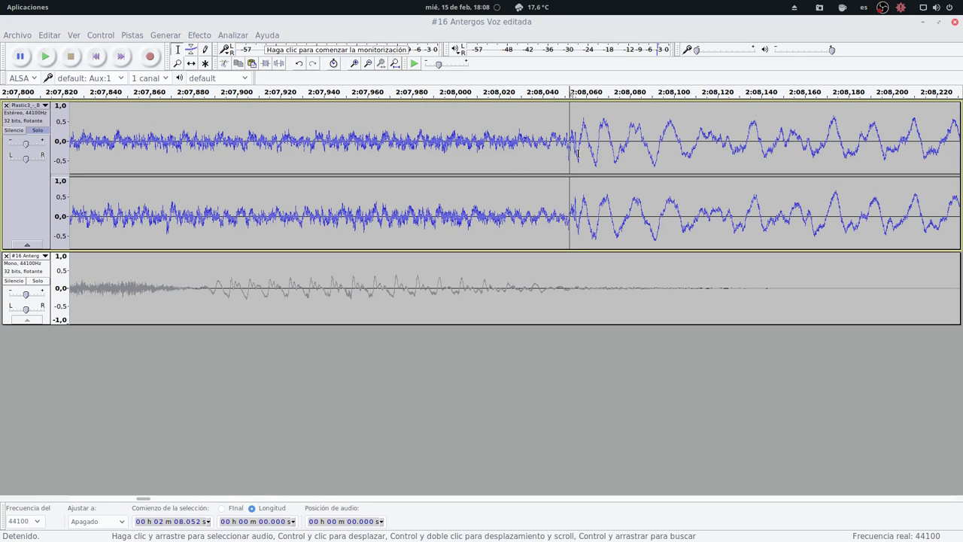
pyautogui.click(578, 154)
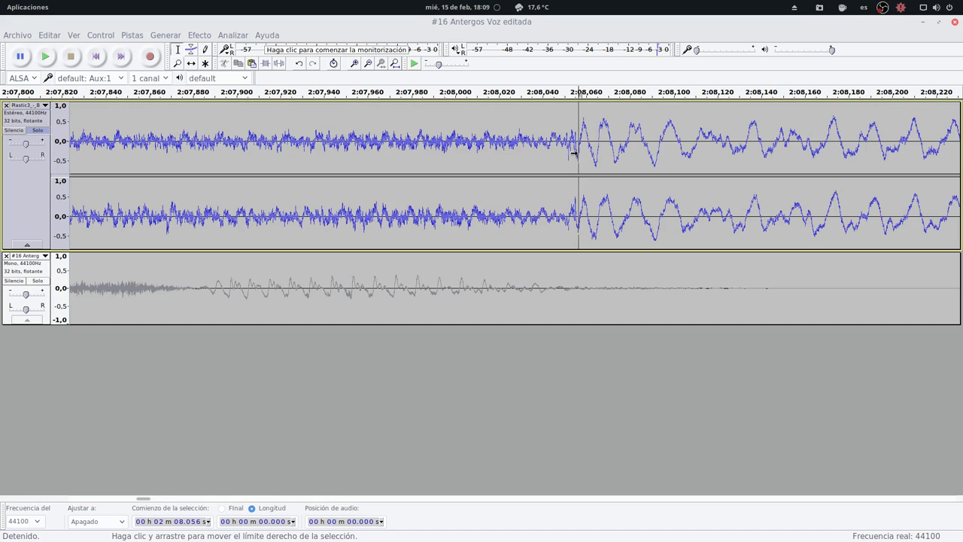
# Select the music from about 0.062 s, past the initial silence, to the cut point at 2:08.056, and play the selection's beginning
pyautogui.moveTo(573, 153)
pyautogui.mouseDown()
pyautogui.moveTo(552, 155)
pyautogui.moveTo(563, 150)
pyautogui.mouseUp()
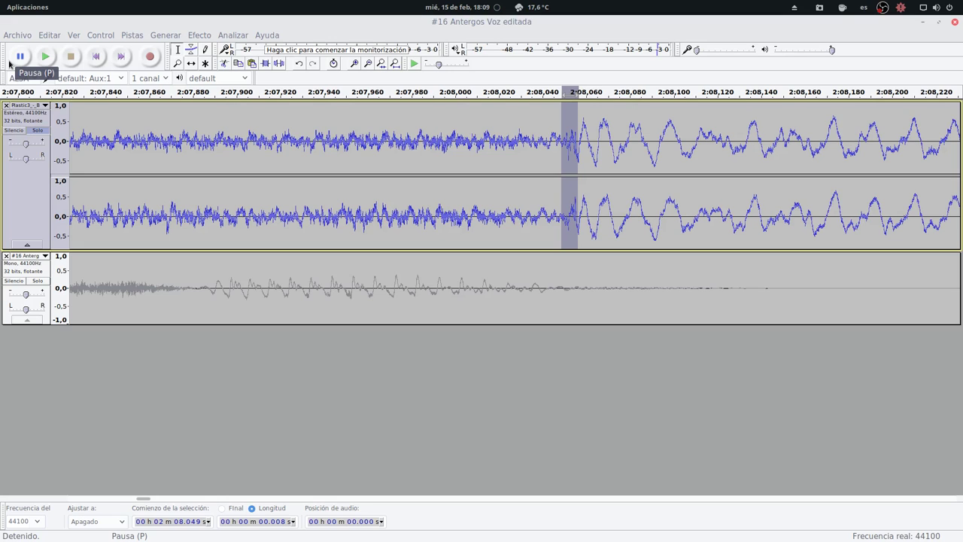
pyautogui.press('shift')
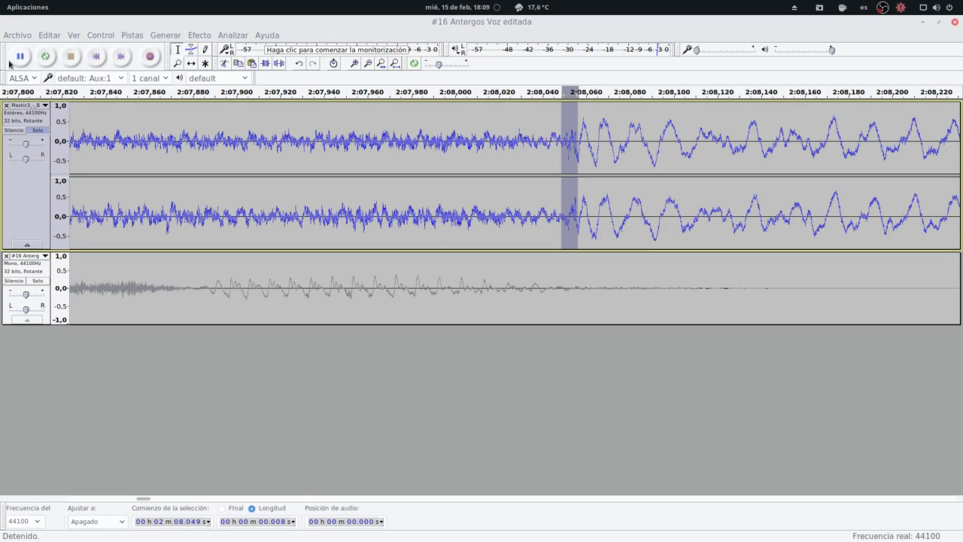
pyautogui.hotkey('shift', 'Home')
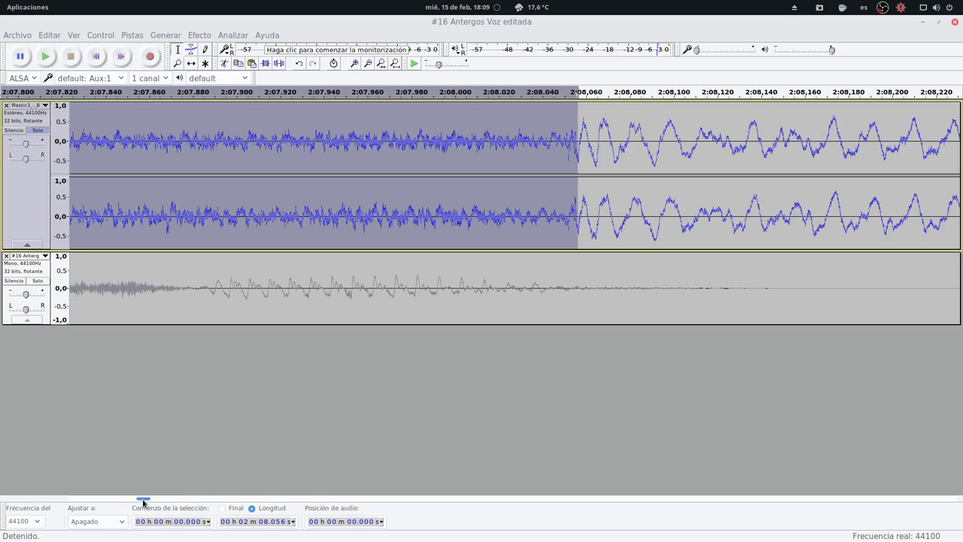
pyautogui.moveTo(143, 503); pyautogui.dragTo(3, 502)
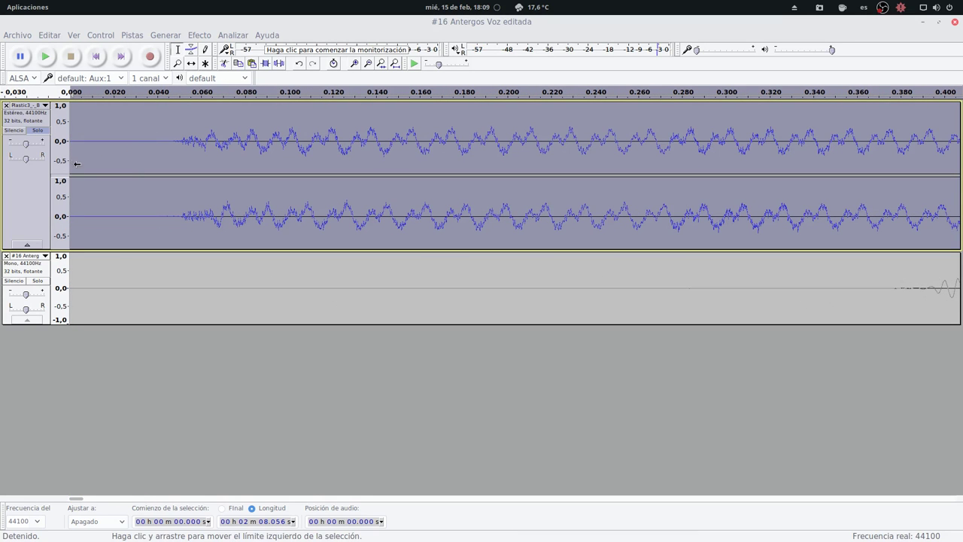
pyautogui.moveTo(76, 163); pyautogui.dragTo(208, 171)
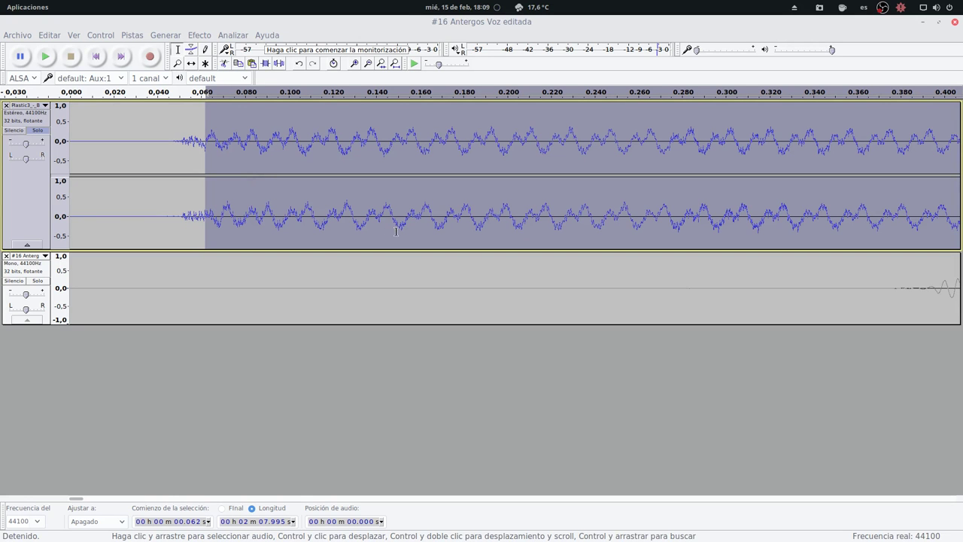
pyautogui.press('space')
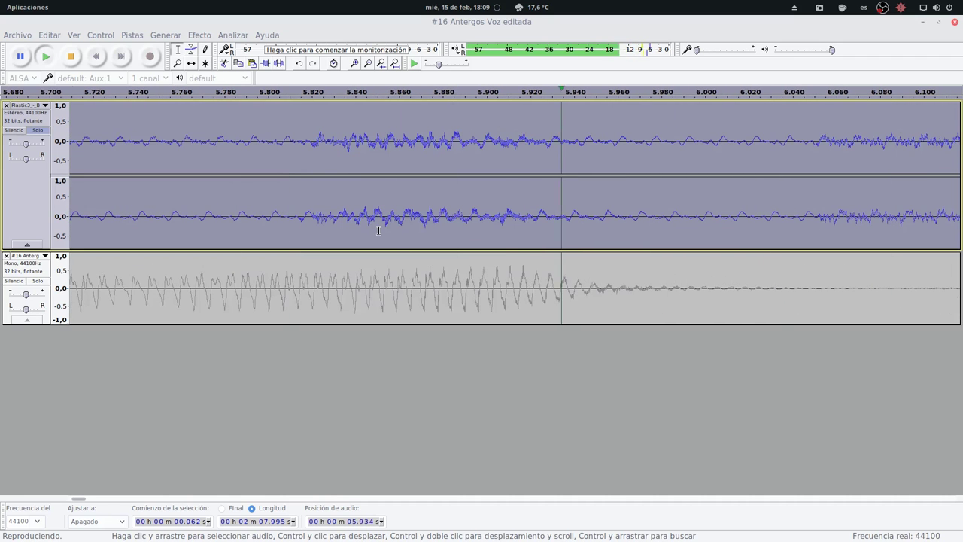
pyautogui.press('space')
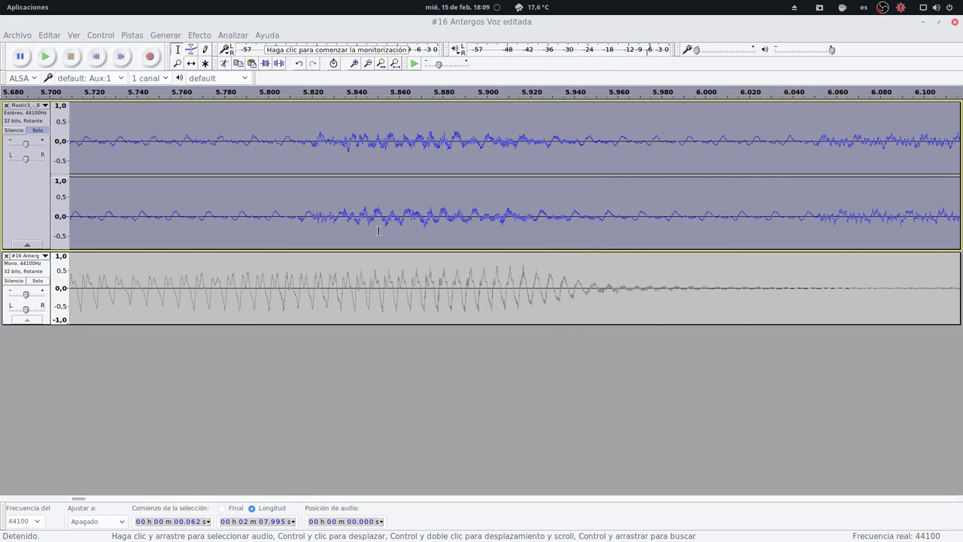
pyautogui.scroll(-6, 379, 231)
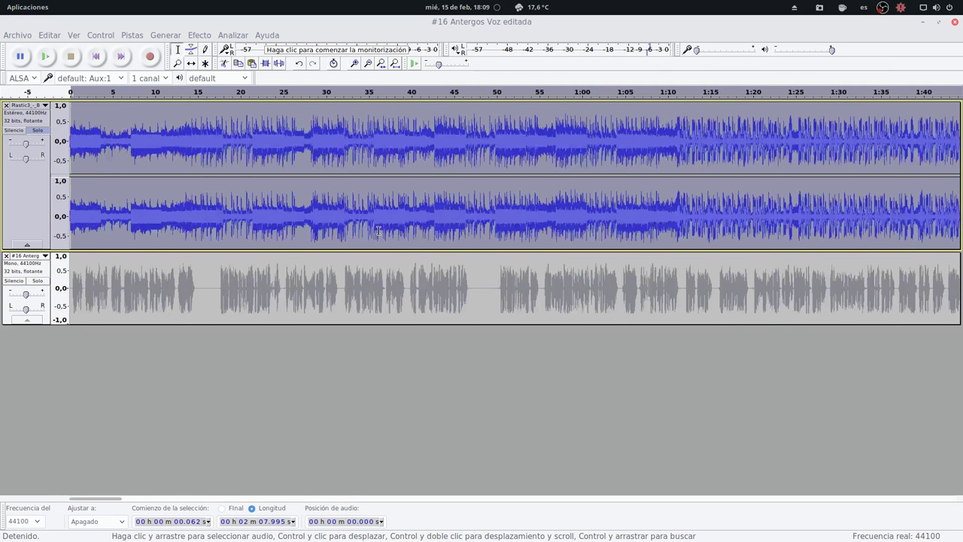
pyautogui.hotkey('ctrl', 'f')
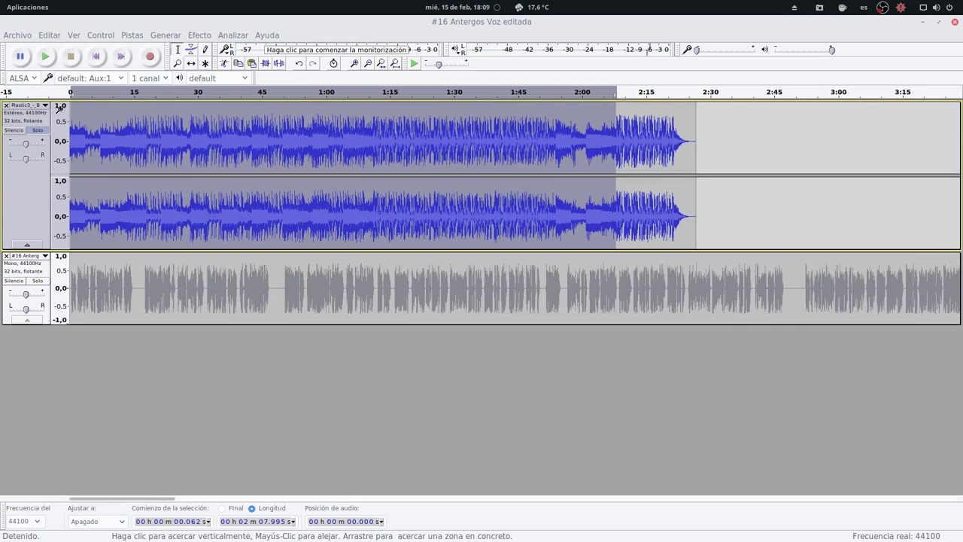
pyautogui.click(200, 37)
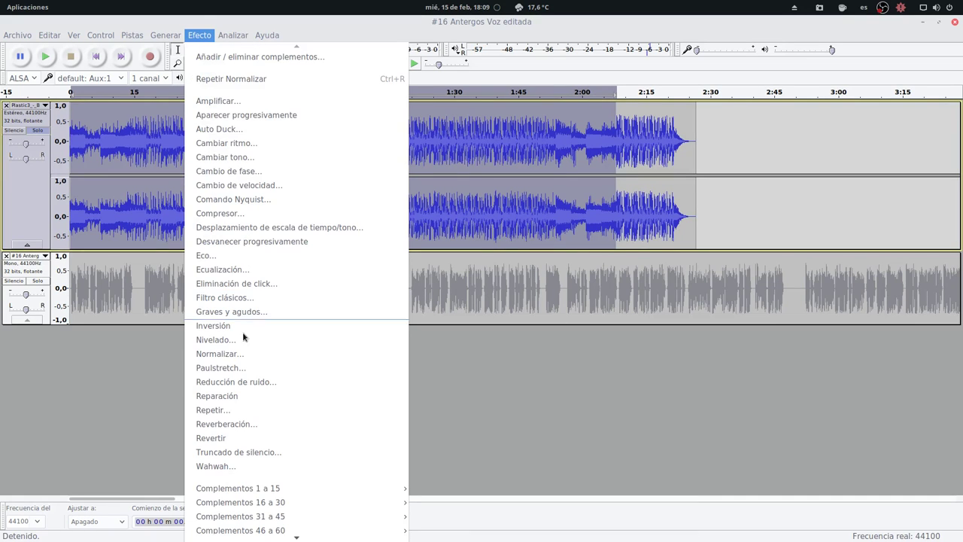
pyautogui.click(242, 414)
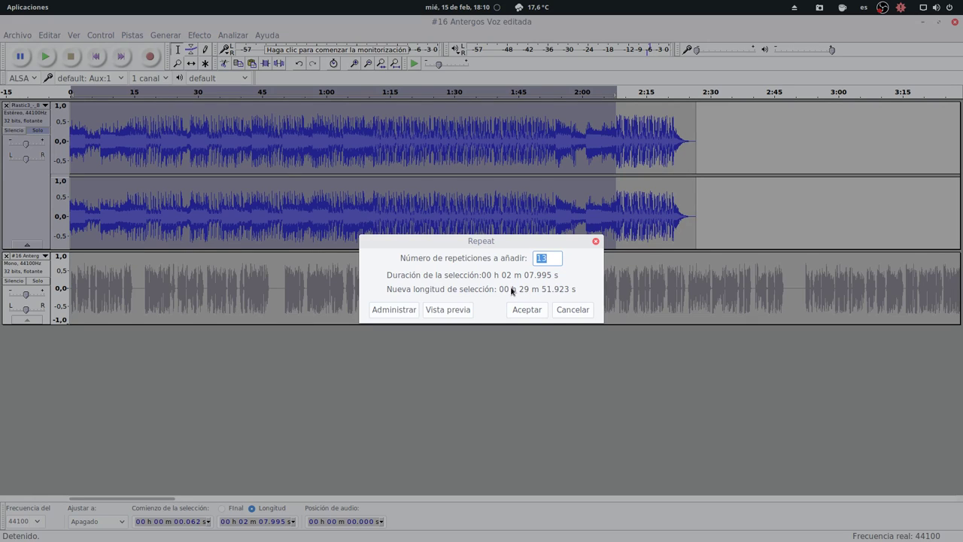
pyautogui.click(569, 311)
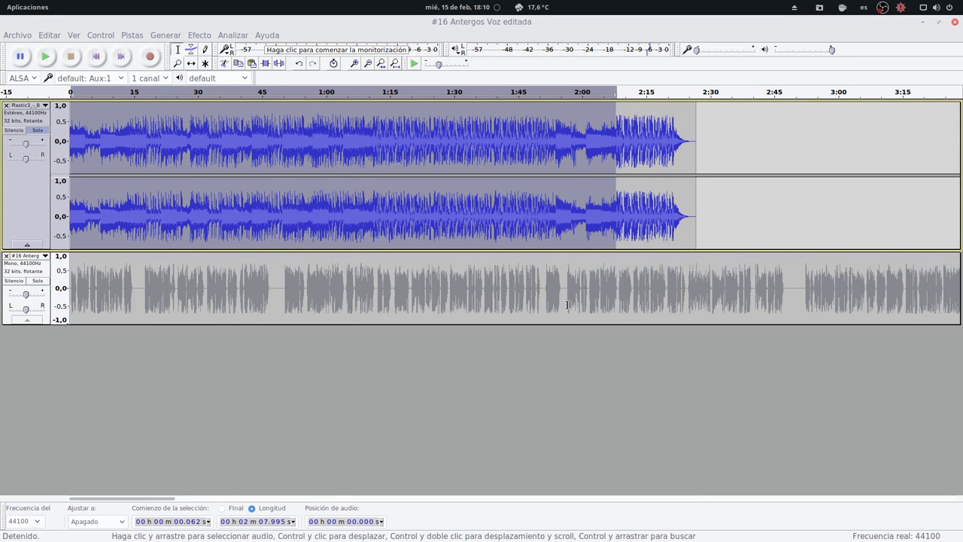
# Repeat the selected music with 13 added repetitions so it covers the full-length voice track
pyautogui.hotkey('ctrl', 'f')
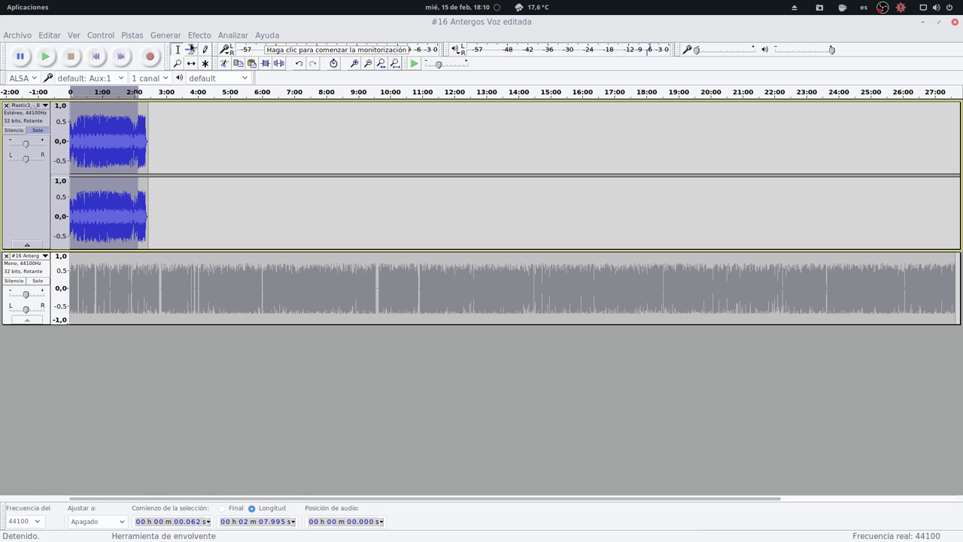
pyautogui.click(198, 36)
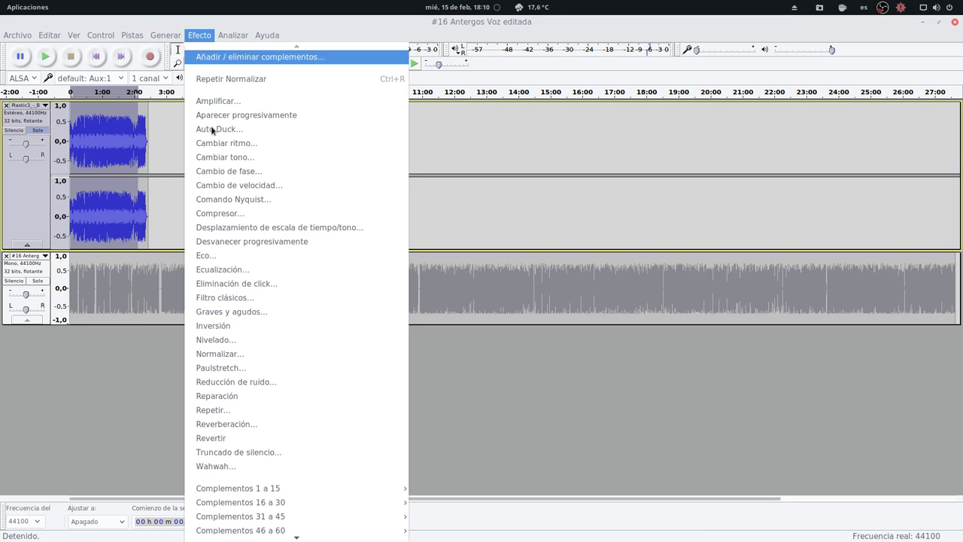
pyautogui.click(258, 410)
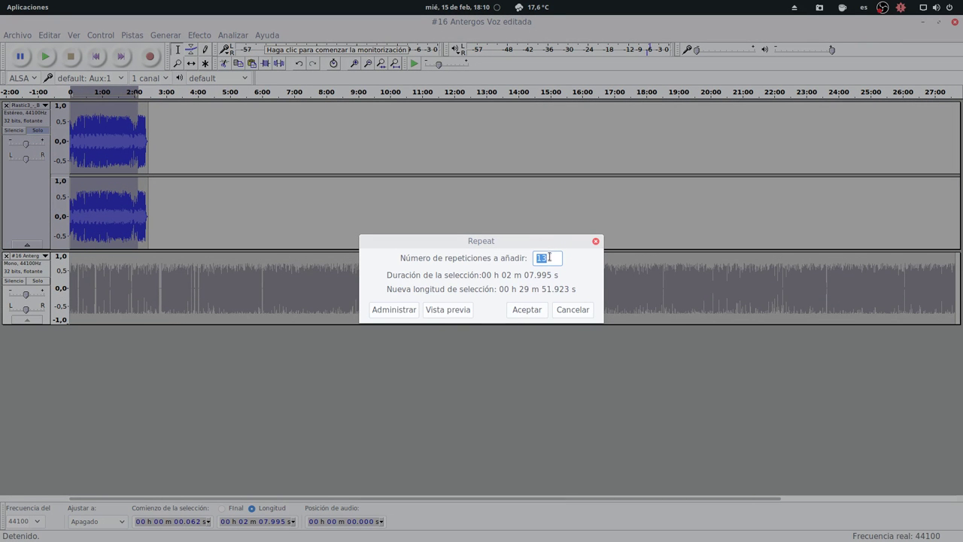
pyautogui.write('13')
pyautogui.press('BackSpace')
pyautogui.write('0')
pyautogui.press('BackSpace')
pyautogui.write('3')
pyautogui.click(525, 309)
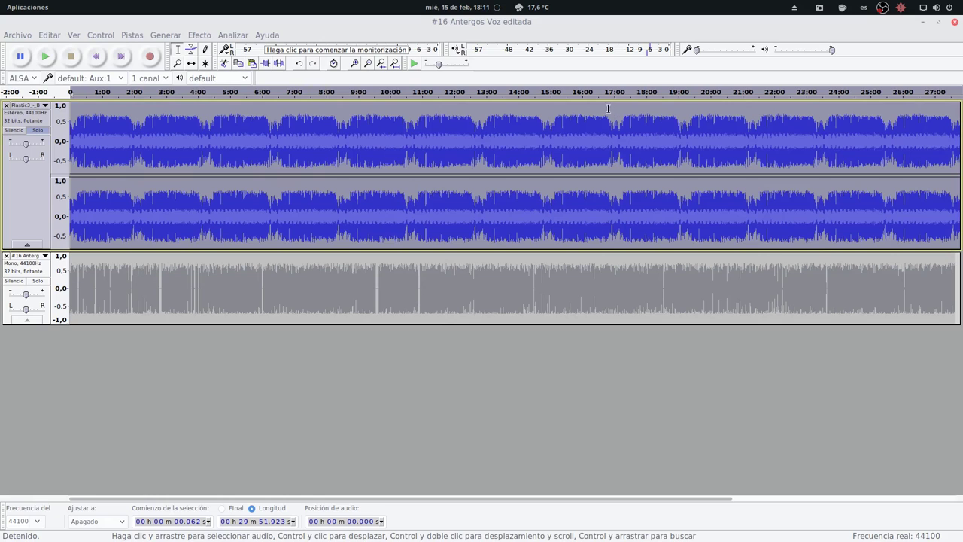
# Play the repeated music twice from about 1:55 to check the transition at the first loop joint
pyautogui.hotkey('ctrl', 'f')
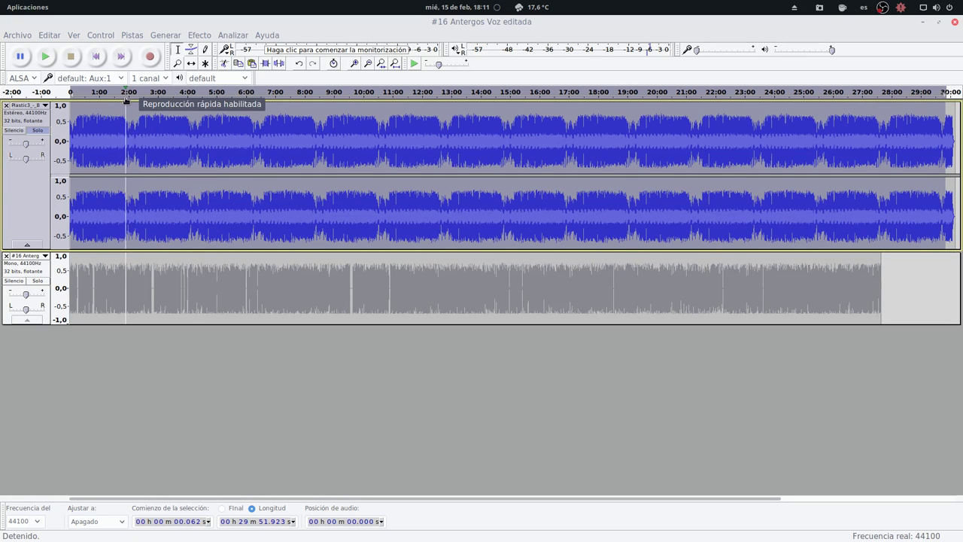
pyautogui.click(126, 94)
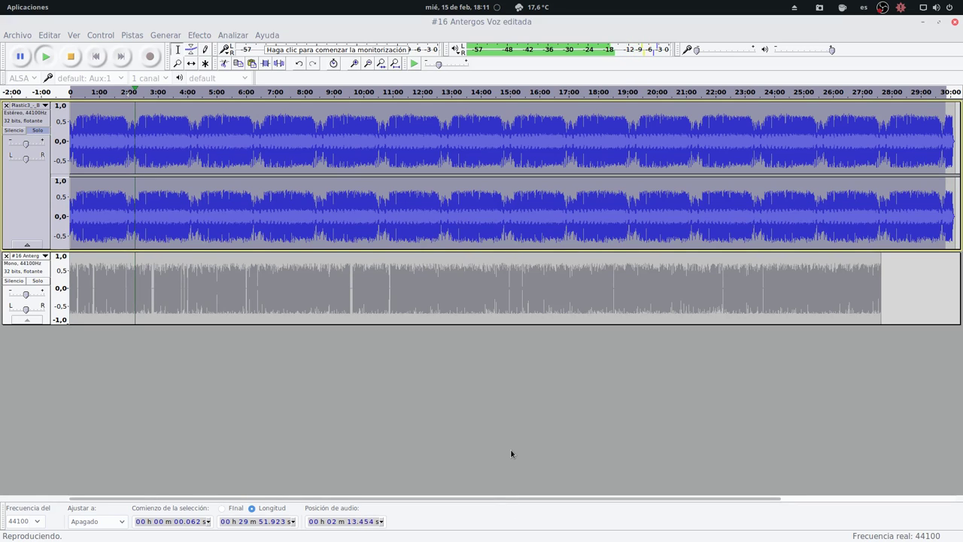
pyautogui.press('space')
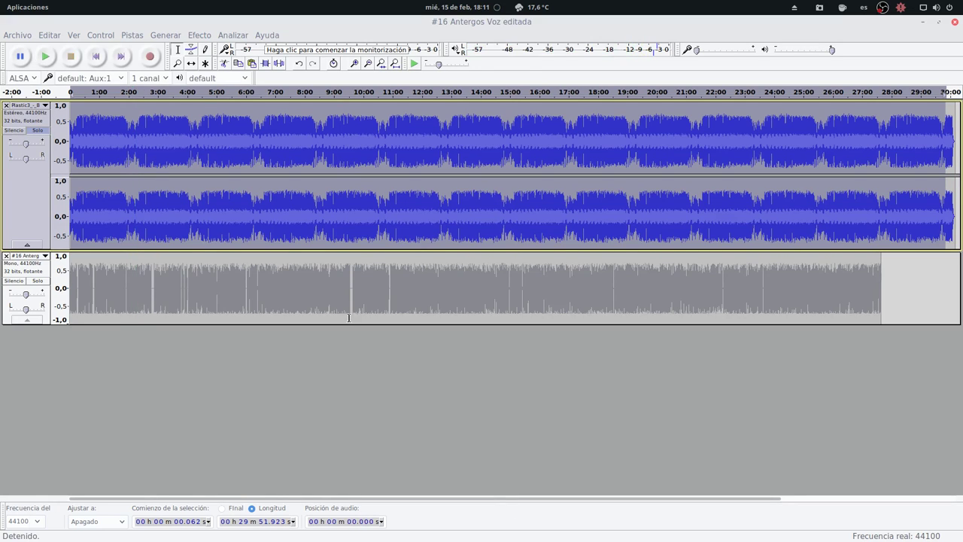
pyautogui.click(128, 98)
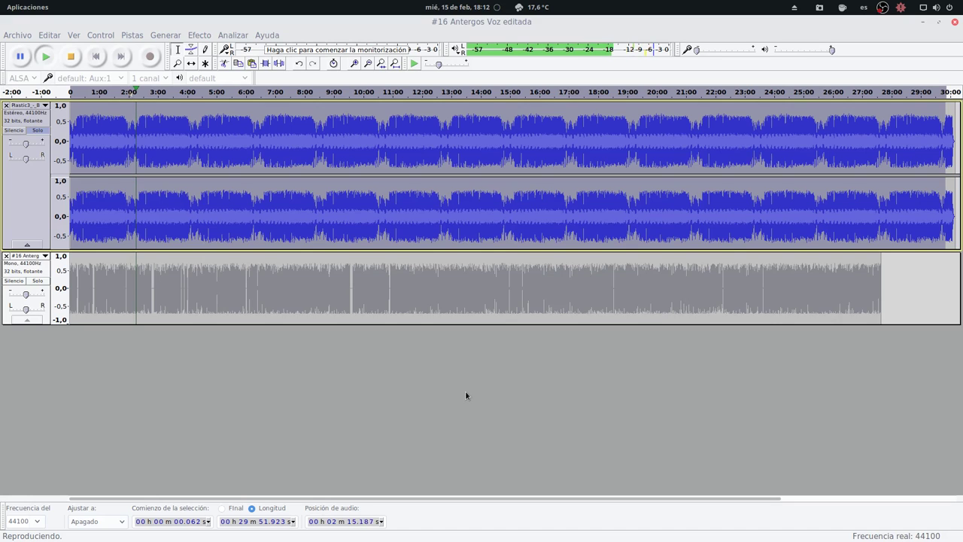
pyautogui.press('space')
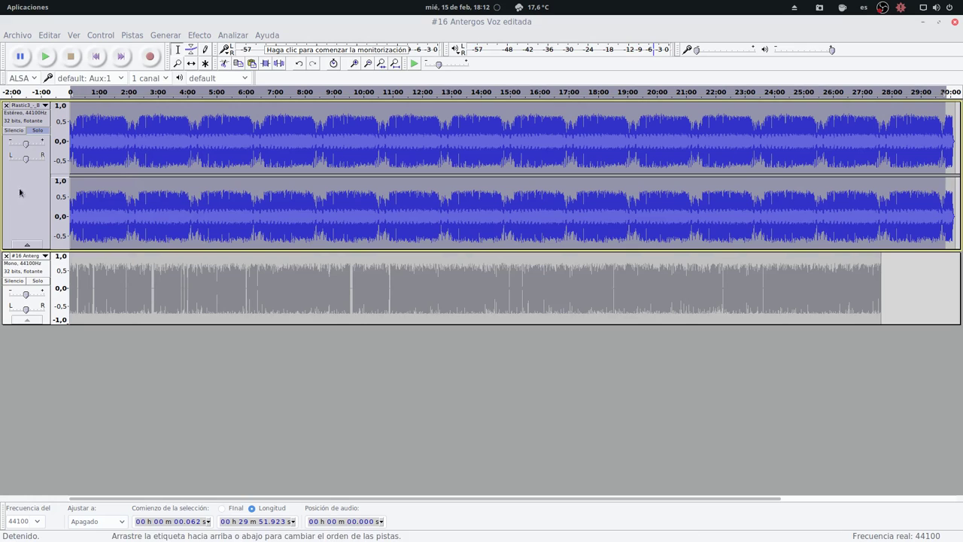
# Turn off Solo on the music track and shift the voice track about 17 seconds later on the timeline
pyautogui.click(36, 130)
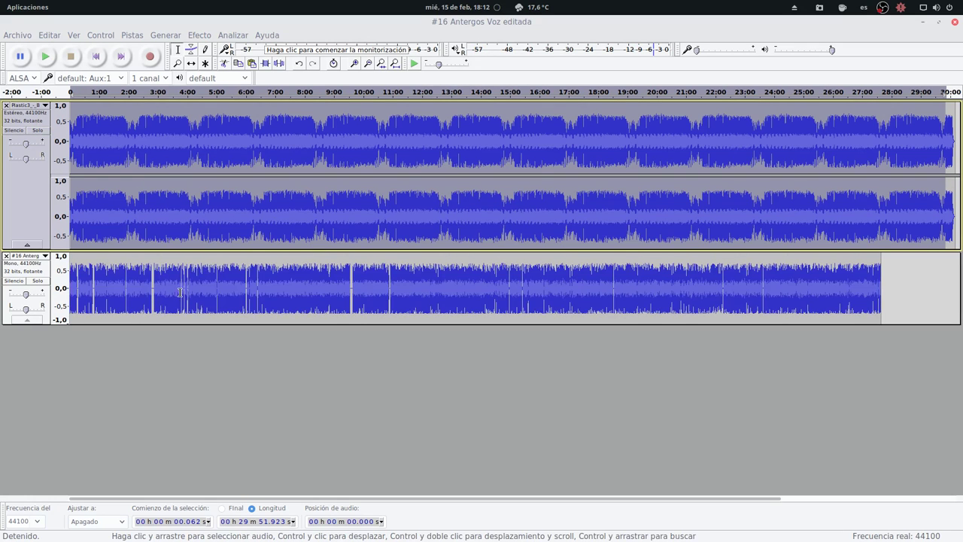
pyautogui.press('F5')
pyautogui.moveTo(193, 281)
pyautogui.mouseDown()
pyautogui.moveTo(215, 281)
pyautogui.moveTo(201, 280)
pyautogui.mouseUp()
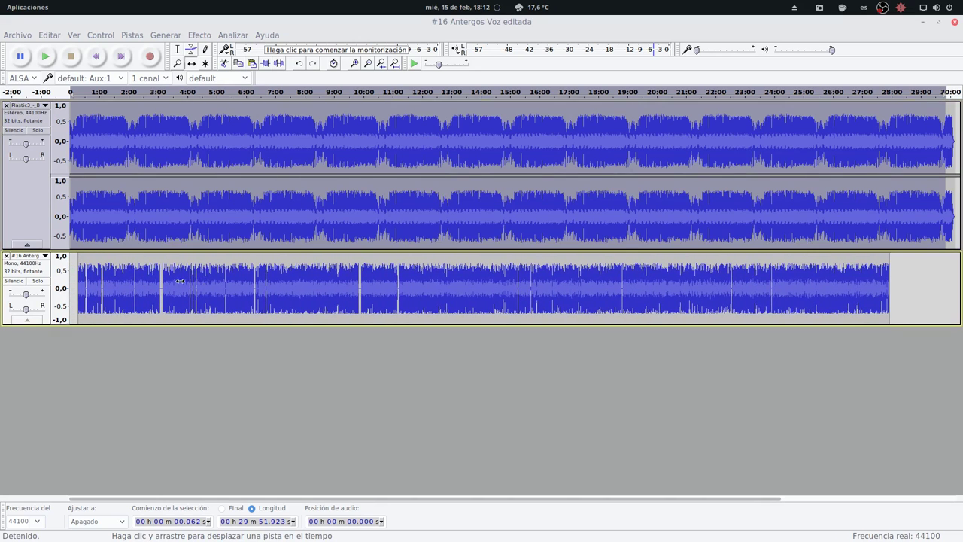
# Apply Auto Duck to the entire music track with a duck amount of -18 dB
pyautogui.click(36, 201)
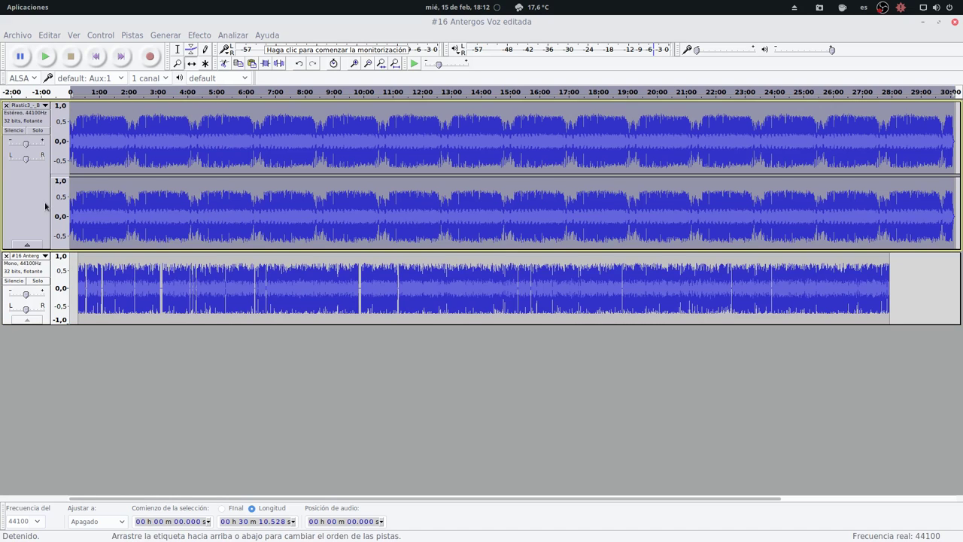
pyautogui.click(200, 35)
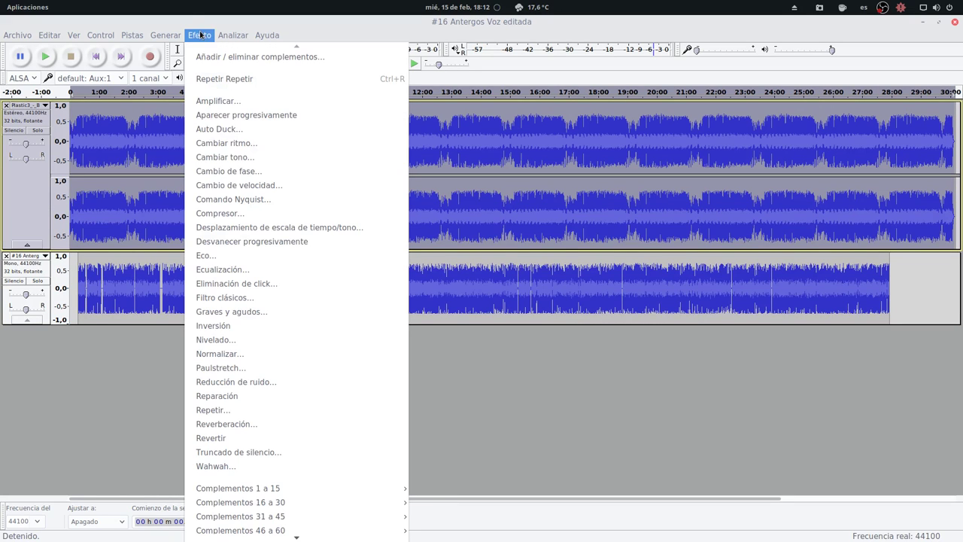
pyautogui.click(270, 132)
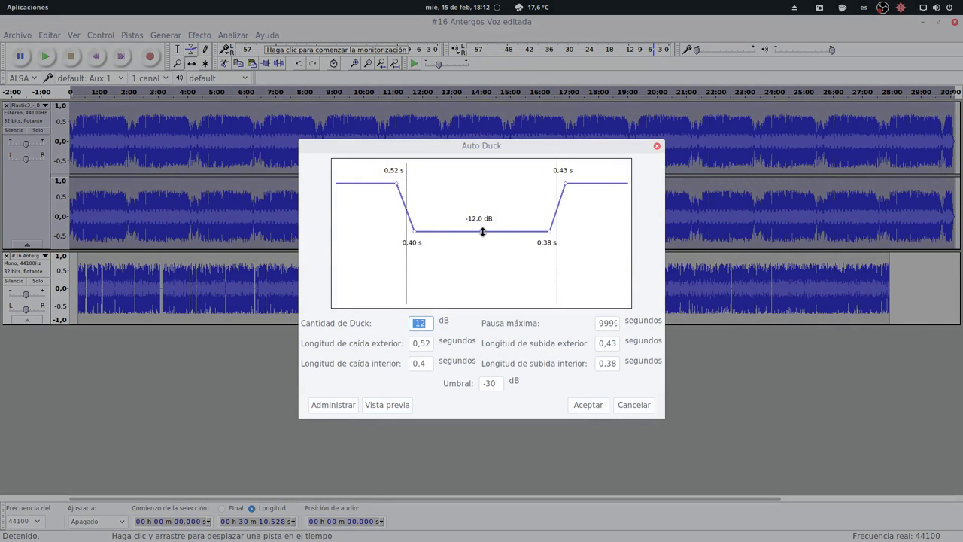
pyautogui.moveTo(482, 231); pyautogui.dragTo(485, 256)
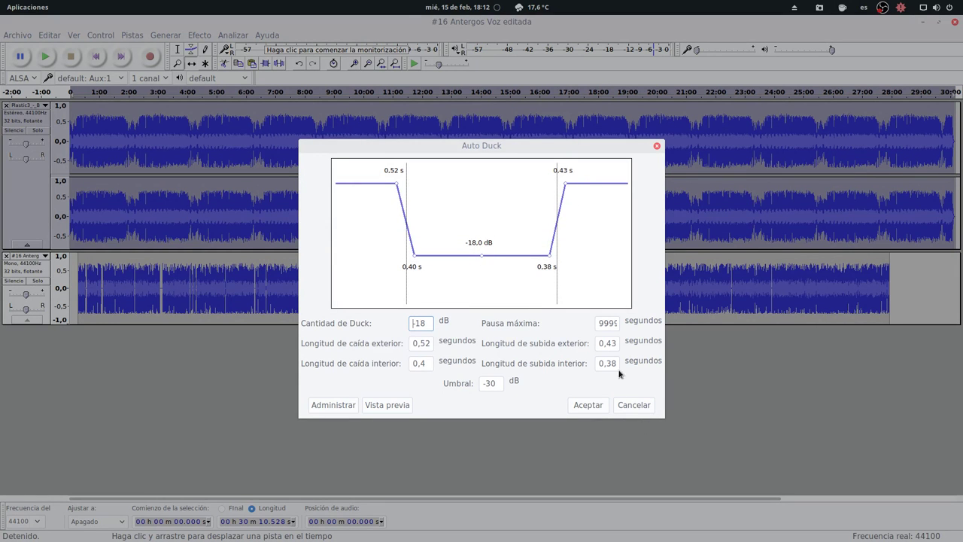
pyautogui.click(590, 407)
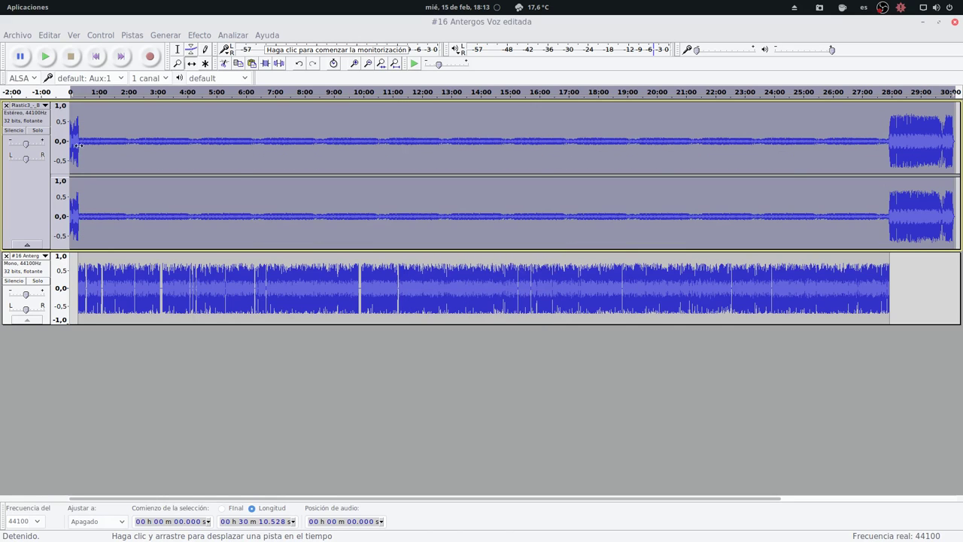
# Play the voice and ducked music mix from about 0:12 and from about 4:10
pyautogui.click(76, 91)
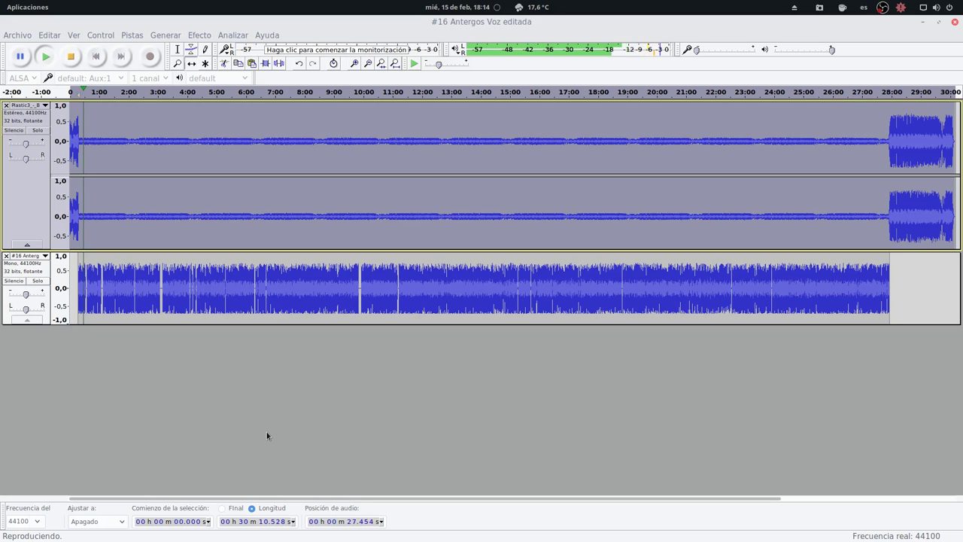
pyautogui.click(193, 92)
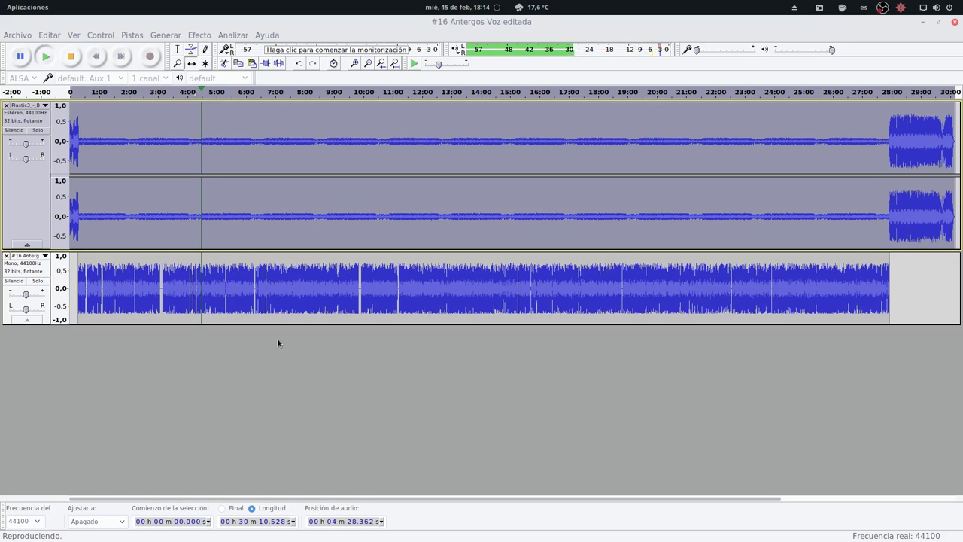
pyautogui.press('space')
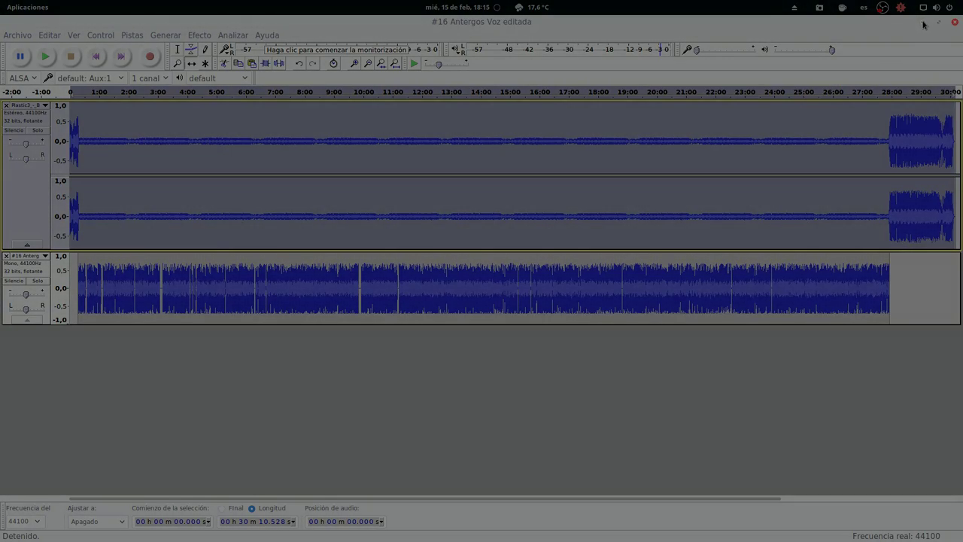
pyautogui.press('super')
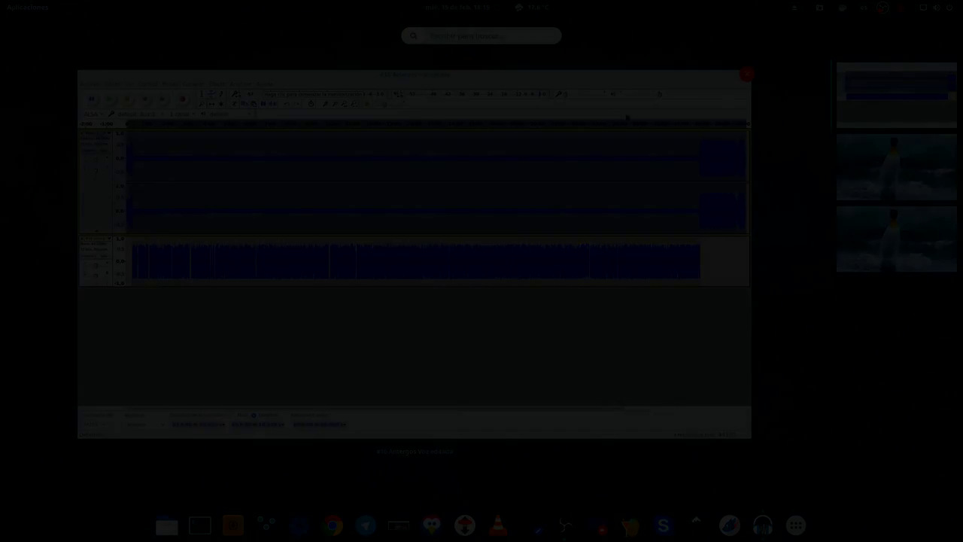